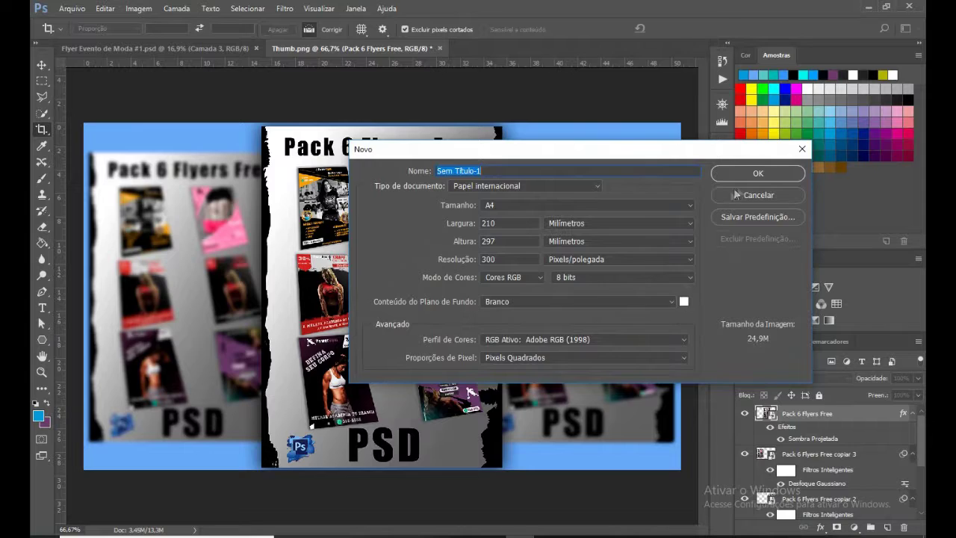
Close Thumb.png and add a new empty layer to the blank A4 document
{"action": "key", "text": "v"}
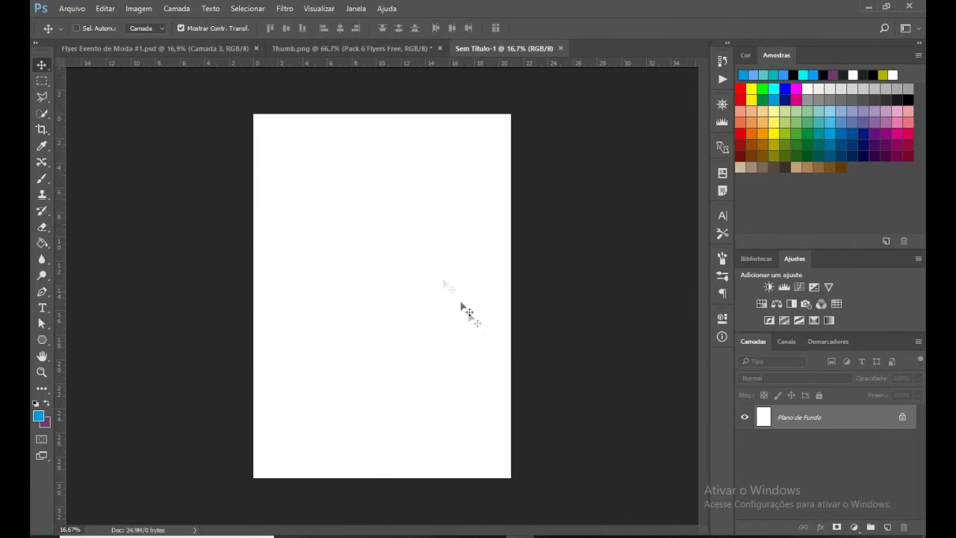
{"action": "left_click", "coordinate": [887, 527]}
{"action": "left_click", "coordinate": [440, 48]}
{"action": "left_click", "coordinate": [324, 48]}
Drag the fur-coat model photo from the Imagens Modelos folder into Photoshop
{"action": "left_click", "coordinate": [252, 481]}
{"action": "double_click", "coordinate": [171, 96]}
{"action": "mouse_move", "coordinate": [673, 120]}
{"action": "left_mouse_down"}
{"action": "mouse_move", "coordinate": [523, 519]}
{"action": "mouse_move", "coordinate": [508, 45]}
{"action": "left_mouse_up"}
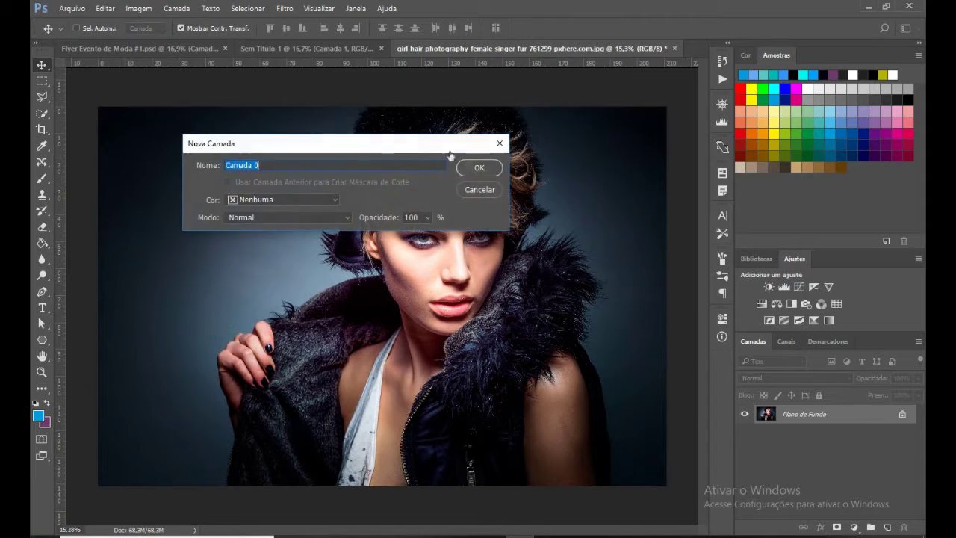
Unlock the photo as Camada 0 and darken its midtones with Levels (~0.86)
{"action": "left_click", "coordinate": [479, 167]}
{"action": "right_click", "coordinate": [792, 414]}
{"action": "left_click", "coordinate": [138, 8]}
{"action": "left_click", "coordinate": [321, 51]}
{"action": "left_click_drag", "start_coordinate": [695, 270], "coordinate": [703, 272]}
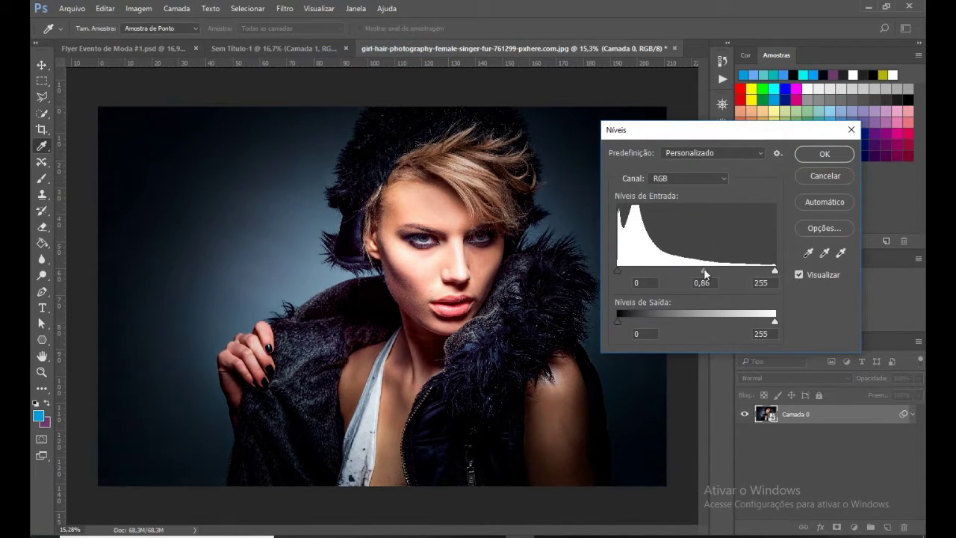
{"action": "left_click", "coordinate": [825, 153]}
Move the photo into the A4 document, scaling it to sit across the page top
{"action": "key", "text": "v"}
{"action": "left_click_drag", "start_coordinate": [475, 261], "coordinate": [430, 239]}
{"action": "key", "text": "ctrl+t"}
{"action": "left_click", "coordinate": [495, 220]}
{"action": "left_click_drag", "start_coordinate": [649, 459], "coordinate": [491, 354]}
{"action": "left_click_drag", "start_coordinate": [436, 267], "coordinate": [471, 234]}
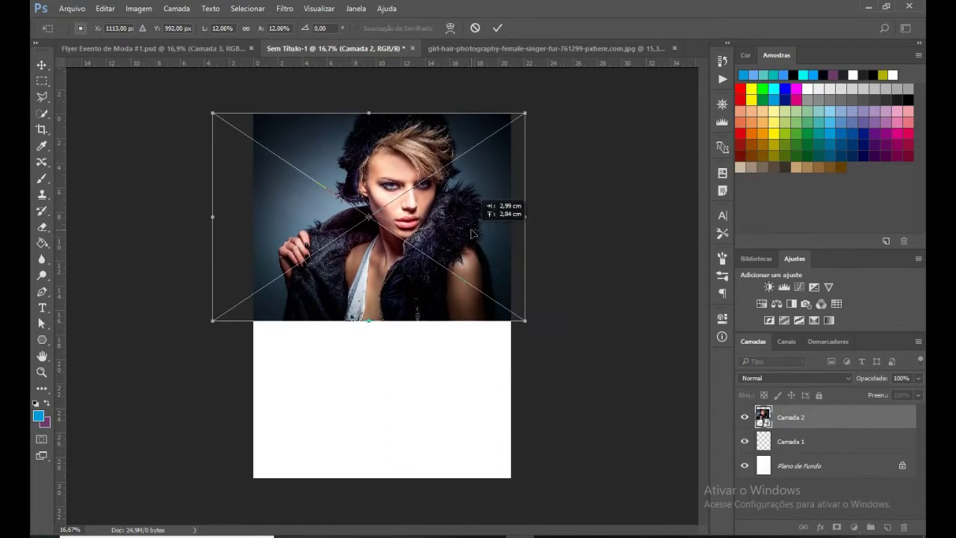
{"action": "scroll", "coordinate": [472, 234], "scroll_direction": "up", "scroll_amount": 2}
{"action": "key", "text": "Return"}
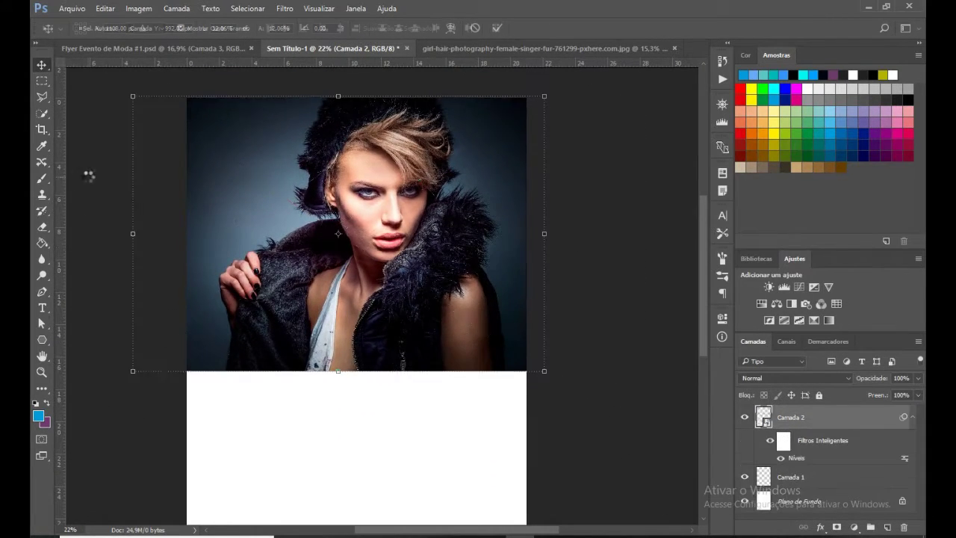
Add two vertical guides, one at 19,27 cm, and a horizontal guide near the top
{"action": "left_click_drag", "start_coordinate": [60, 224], "coordinate": [216, 239]}
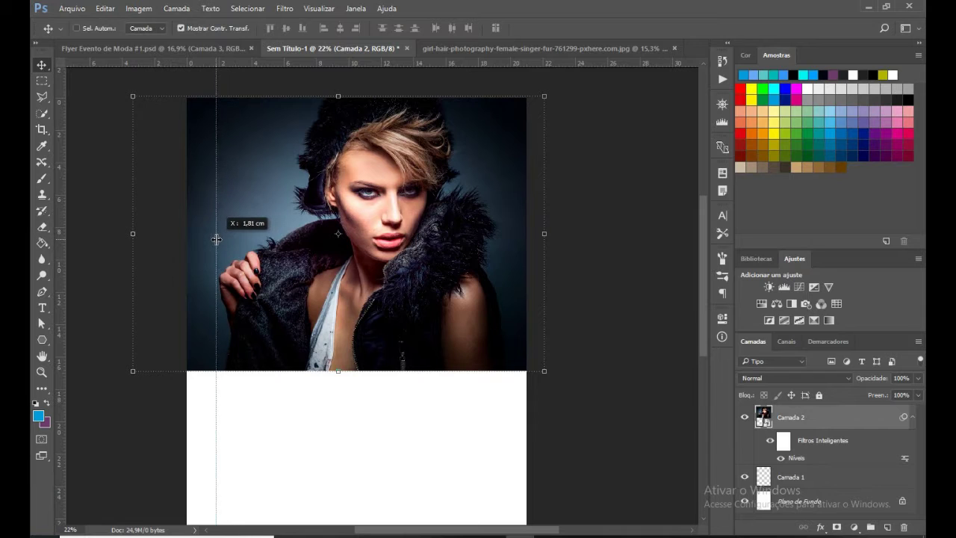
{"action": "left_click_drag", "start_coordinate": [499, 280], "coordinate": [500, 280]}
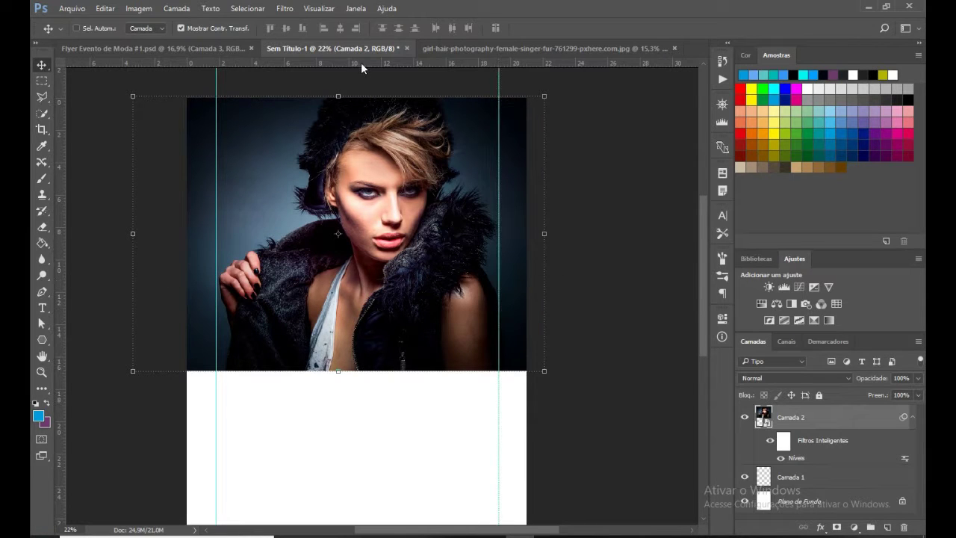
{"action": "mouse_move", "coordinate": [362, 63]}
{"action": "left_mouse_down"}
{"action": "mouse_move", "coordinate": [377, 55]}
{"action": "mouse_move", "coordinate": [371, 108]}
{"action": "left_mouse_up"}
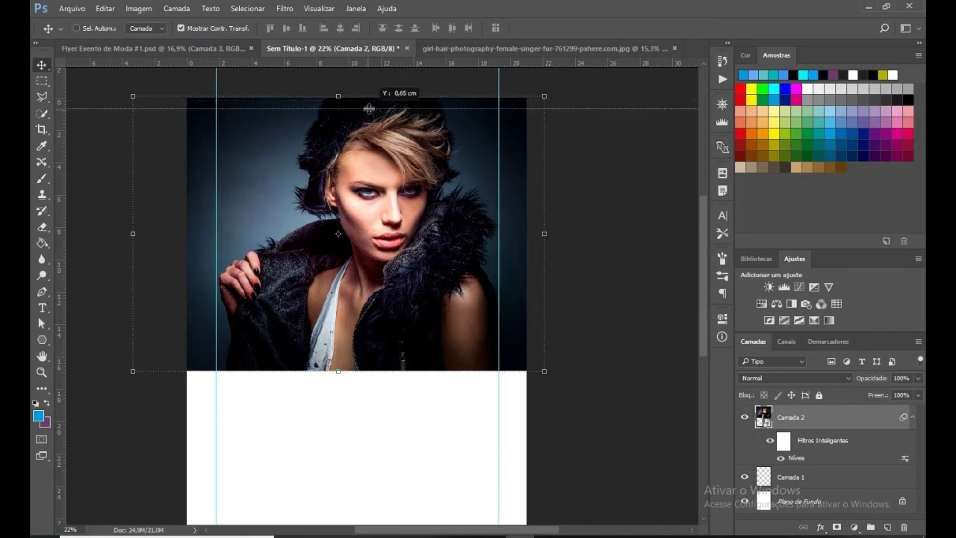
{"action": "left_click", "coordinate": [42, 96]}
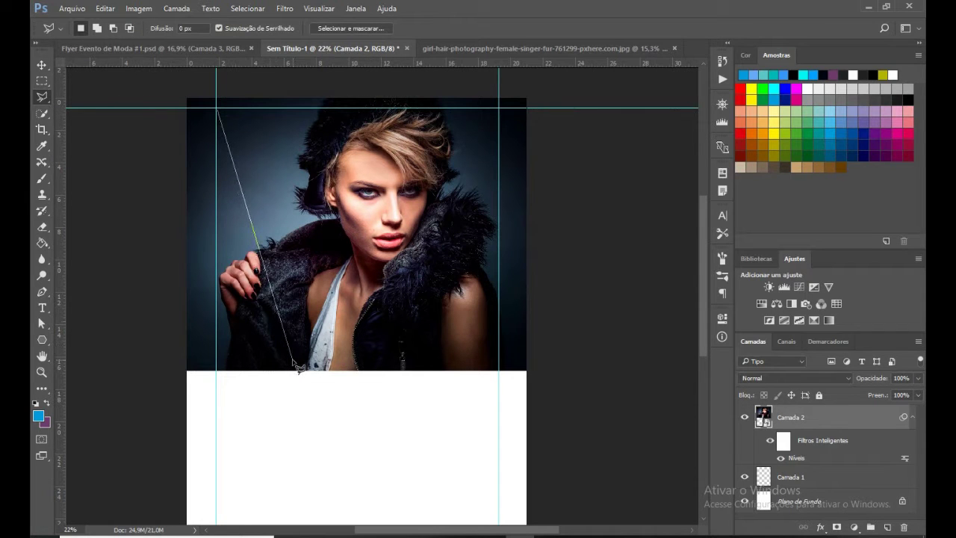
Shrink the photo between the guides, undoing a first triangle mask attempt
{"action": "key", "text": "ctrl+t"}
{"action": "left_click_drag", "start_coordinate": [545, 96], "coordinate": [513, 111]}
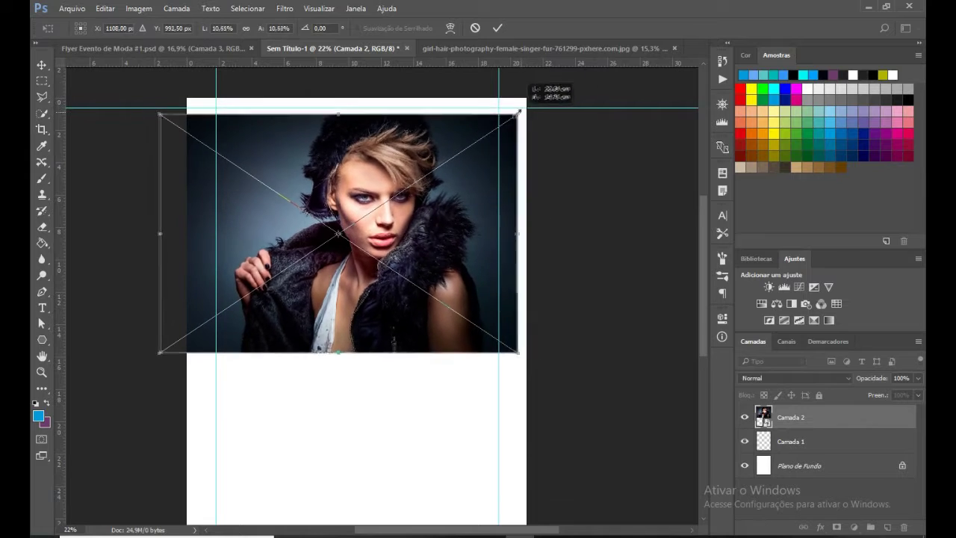
{"action": "key", "text": "Return"}
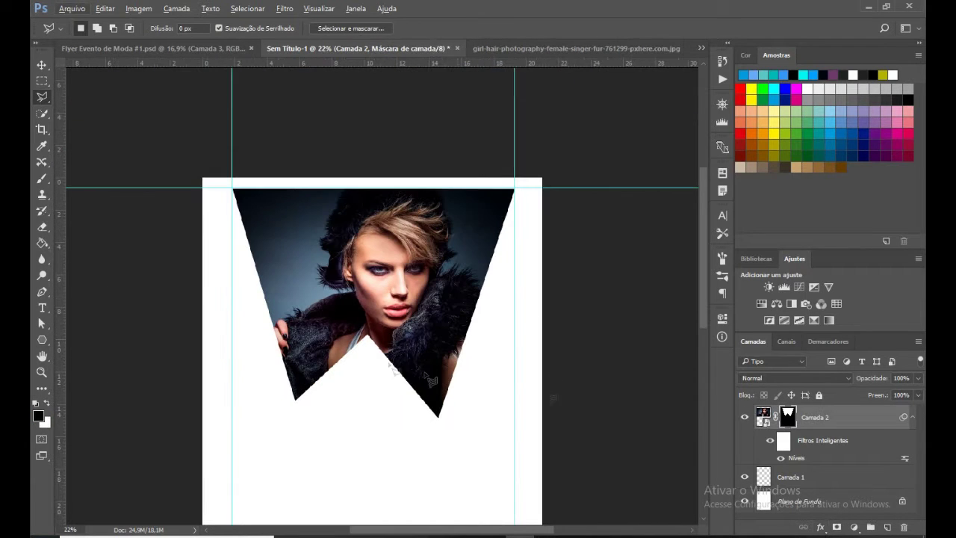
{"action": "key", "text": "ctrl+z"}
{"action": "key", "text": "ctrl+d"}
{"action": "key", "text": "ctrl+t"}
{"action": "left_click_drag", "start_coordinate": [529, 189], "coordinate": [521, 195]}
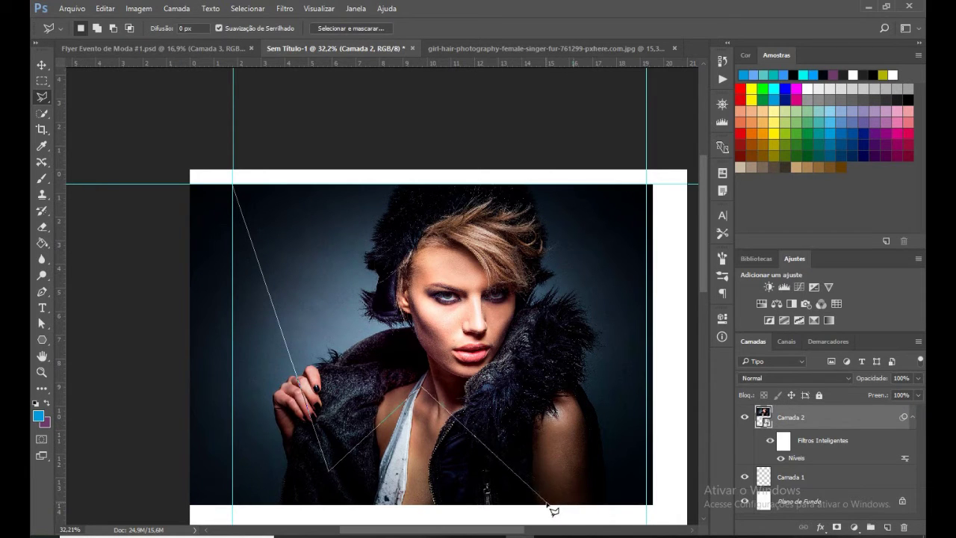
Mask the photo to the notched triangle selection, then enlarge and lower it slightly
{"action": "left_click", "coordinate": [234, 186]}
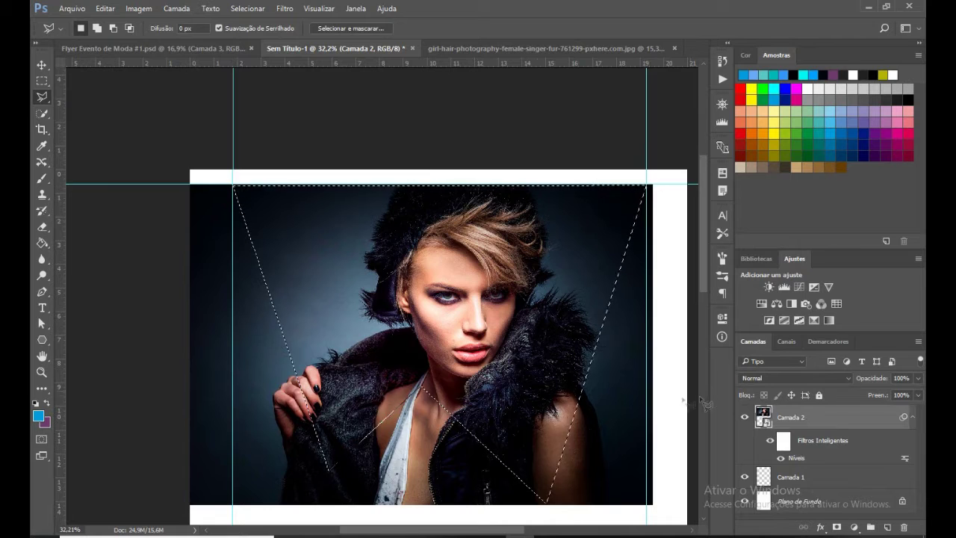
{"action": "left_click", "coordinate": [836, 528]}
{"action": "key", "text": "ctrl+0"}
{"action": "scroll", "coordinate": [466, 299], "scroll_direction": "up", "scroll_amount": 1}
{"action": "scroll", "coordinate": [495, 289], "scroll_direction": "up", "scroll_amount": 2}
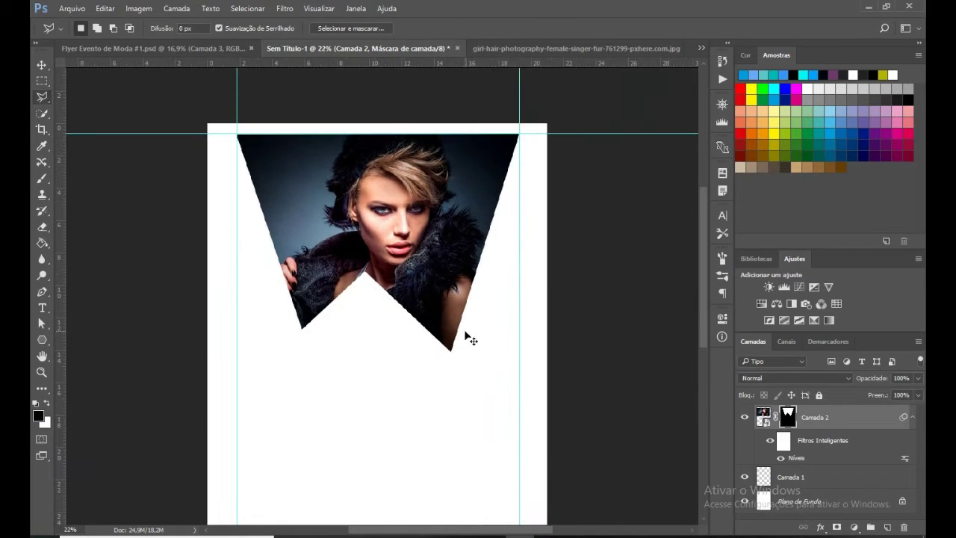
{"action": "key", "text": "ctrl+t"}
{"action": "left_click_drag", "start_coordinate": [508, 354], "coordinate": [537, 374]}
{"action": "left_click_drag", "start_coordinate": [437, 267], "coordinate": [469, 323]}
{"action": "key", "text": "Return"}
Drag the guide off the page and fit the whole page in view
{"action": "key", "text": "l"}
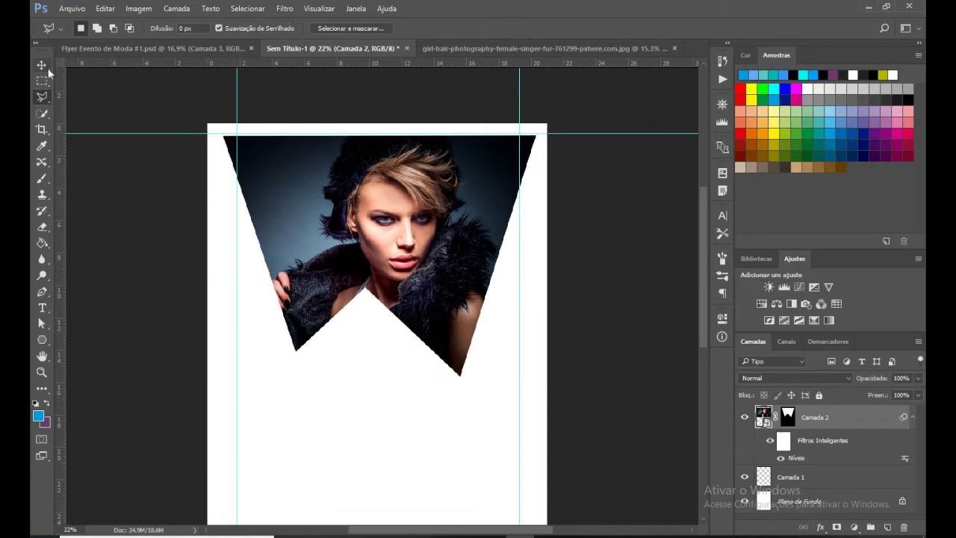
{"action": "key", "text": "v"}
{"action": "left_click_drag", "start_coordinate": [125, 140], "coordinate": [126, 62]}
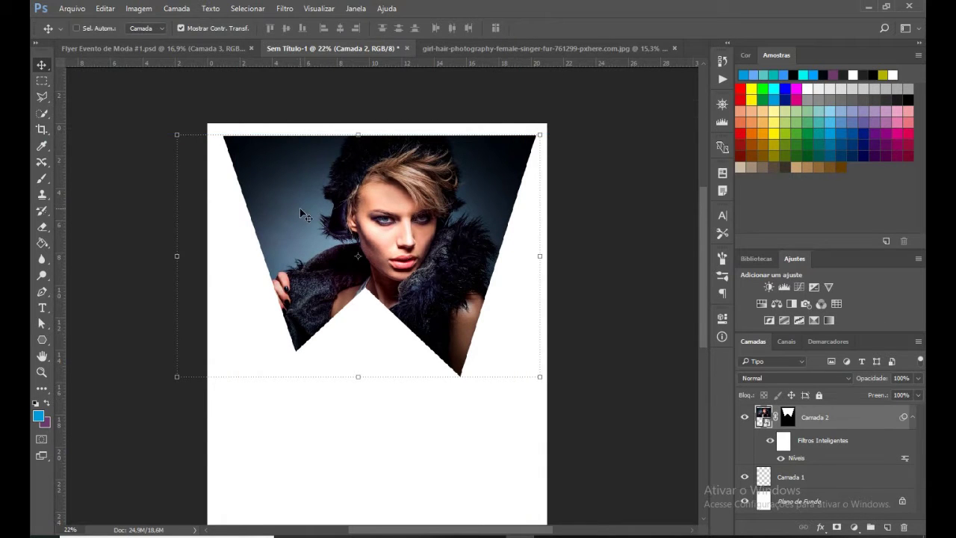
{"action": "key", "text": "a"}
{"action": "key", "text": "ctrl+0"}
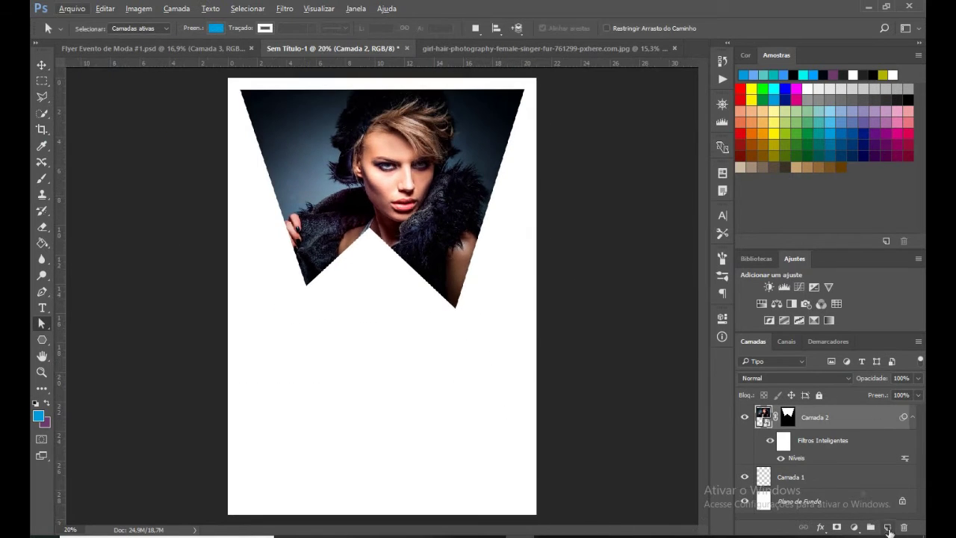
Close the original photo, then draw a triangle under the photo's lower left, behind it
{"action": "left_click", "coordinate": [674, 48]}
{"action": "left_click", "coordinate": [483, 204]}
{"action": "left_click", "coordinate": [888, 528]}
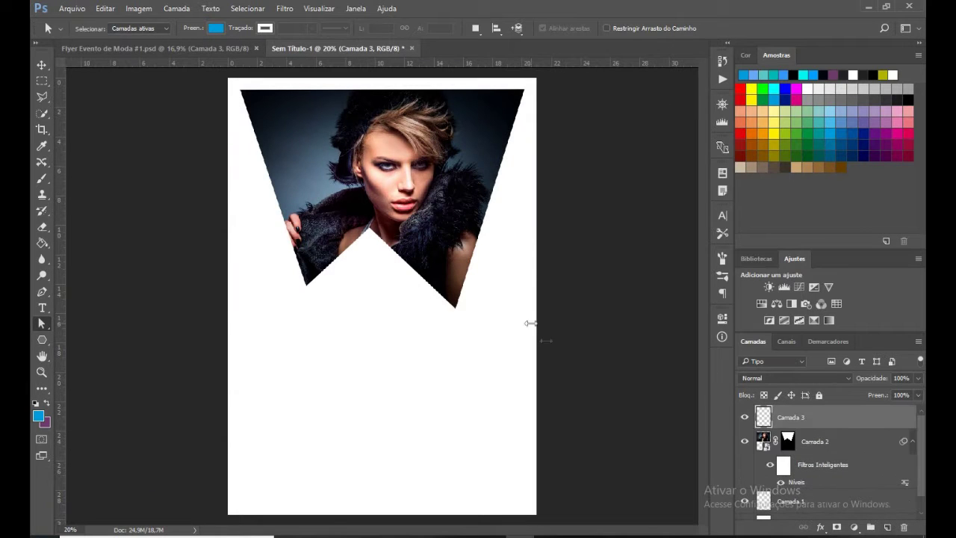
{"action": "left_click", "coordinate": [42, 341]}
{"action": "left_click_drag", "start_coordinate": [267, 230], "coordinate": [267, 295]}
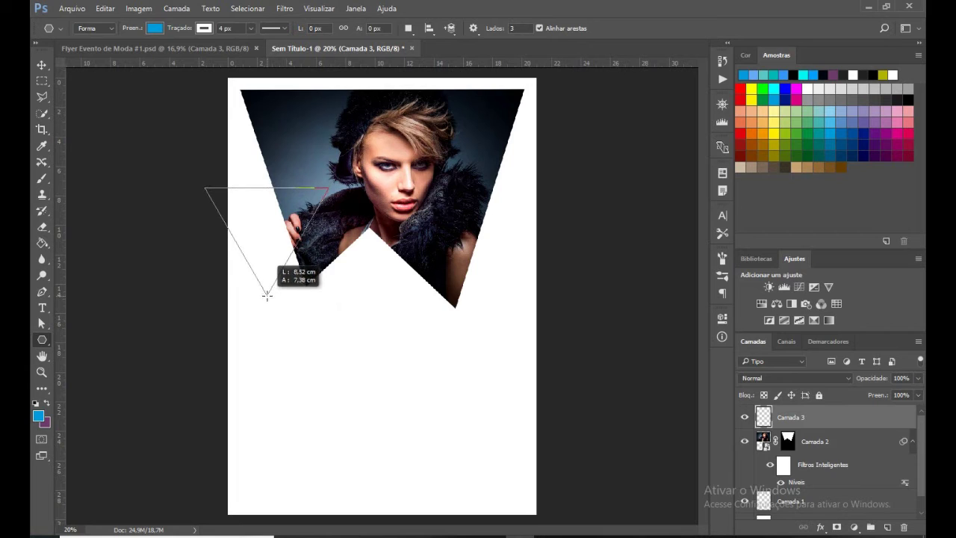
{"action": "left_click_drag", "start_coordinate": [268, 296], "coordinate": [267, 294]}
{"action": "key", "text": "v"}
{"action": "mouse_move", "coordinate": [279, 221]}
{"action": "left_mouse_down"}
{"action": "mouse_move", "coordinate": [306, 271]}
{"action": "mouse_move", "coordinate": [354, 270]}
{"action": "left_mouse_up"}
{"action": "key", "text": "ctrl+bracketleft"}
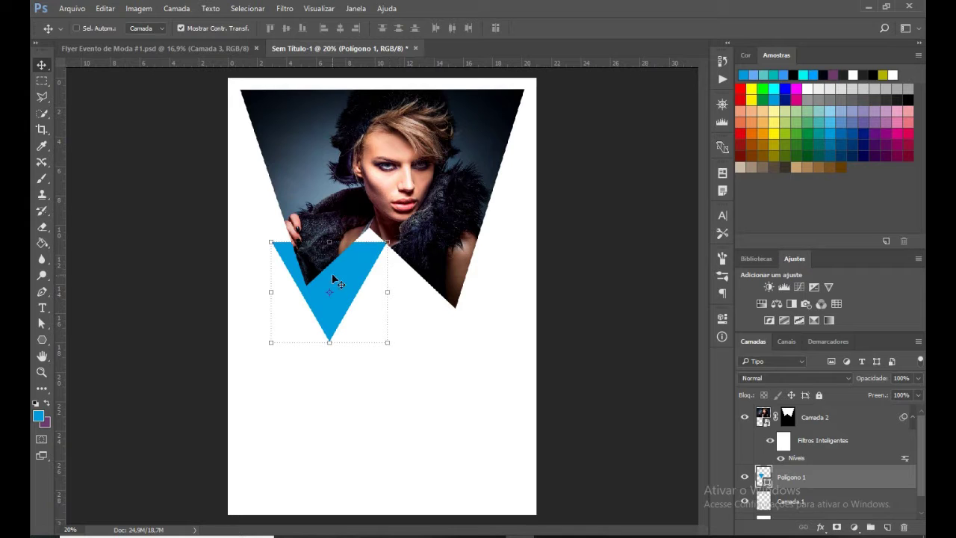
Fill the triangle with cyan at 80% opacity
{"action": "key", "text": "a"}
{"action": "left_click", "coordinate": [215, 28]}
{"action": "left_click", "coordinate": [276, 50]}
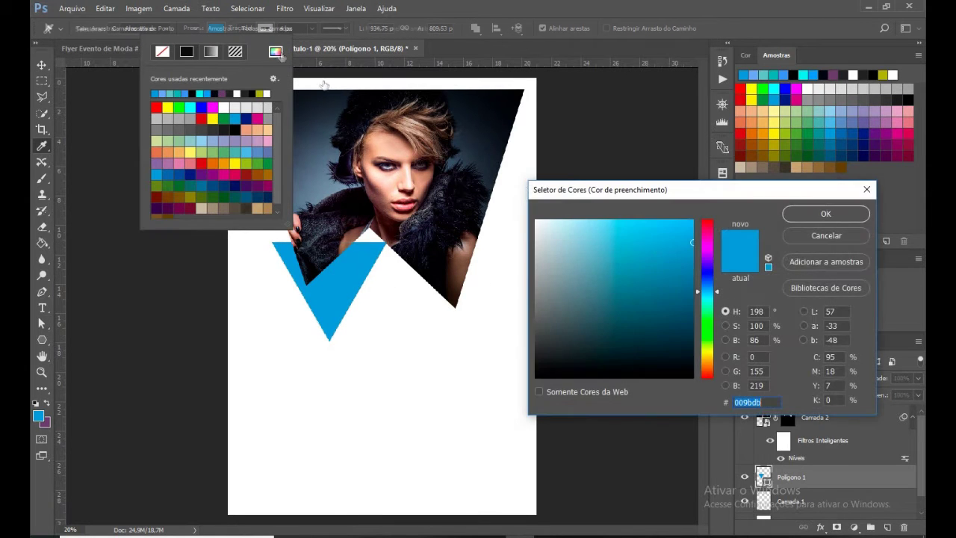
{"action": "key", "text": "Escape"}
{"action": "left_click", "coordinate": [190, 106]}
{"action": "left_click", "coordinate": [902, 378]}
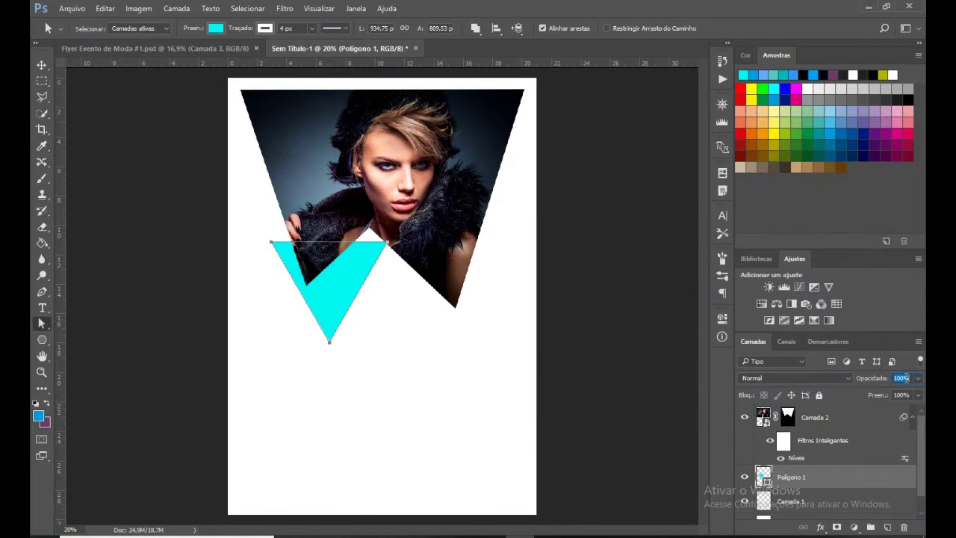
{"action": "type", "text": "80"}
{"action": "key", "text": "Return"}
Duplicate the cyan triangle to the right, enlarge it ~115%, and stack it above the photo
{"action": "left_click_drag", "start_coordinate": [363, 289], "coordinate": [461, 295]}
{"action": "key", "text": "ctrl+t"}
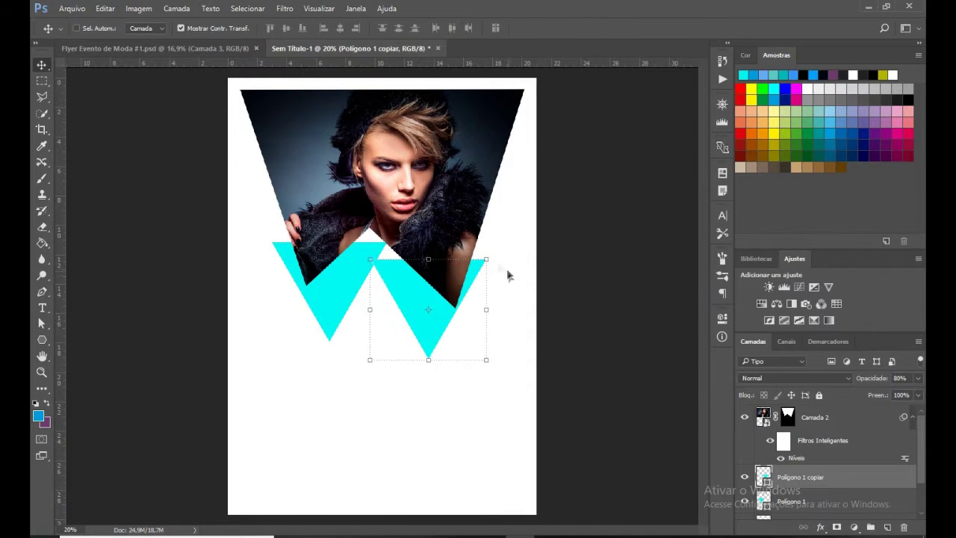
{"action": "left_click_drag", "start_coordinate": [491, 246], "coordinate": [498, 249]}
{"action": "mouse_move", "coordinate": [432, 295]}
{"action": "left_mouse_down"}
{"action": "mouse_move", "coordinate": [429, 314]}
{"action": "mouse_move", "coordinate": [424, 301]}
{"action": "left_mouse_up"}
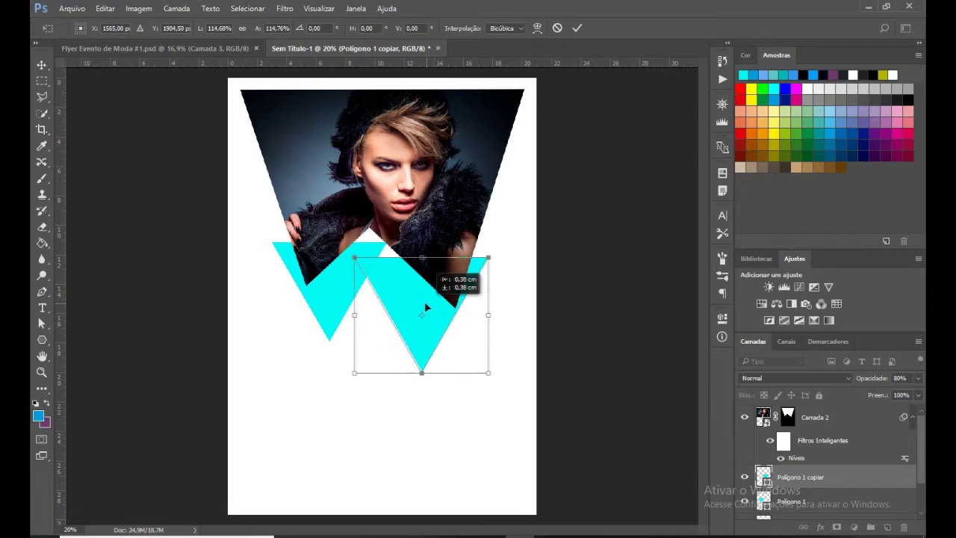
{"action": "key", "text": "Return"}
{"action": "left_click_drag", "start_coordinate": [826, 469], "coordinate": [803, 413]}
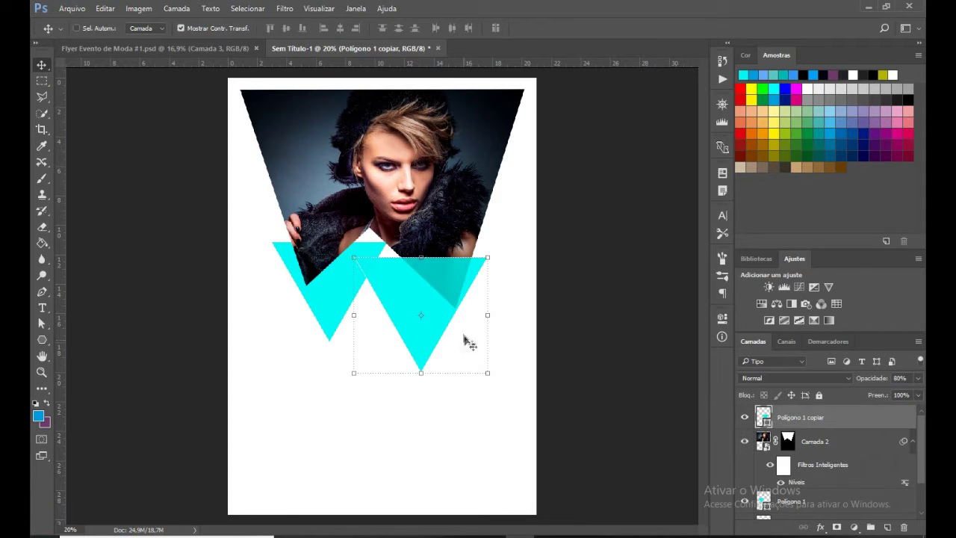
{"action": "key", "text": "a"}
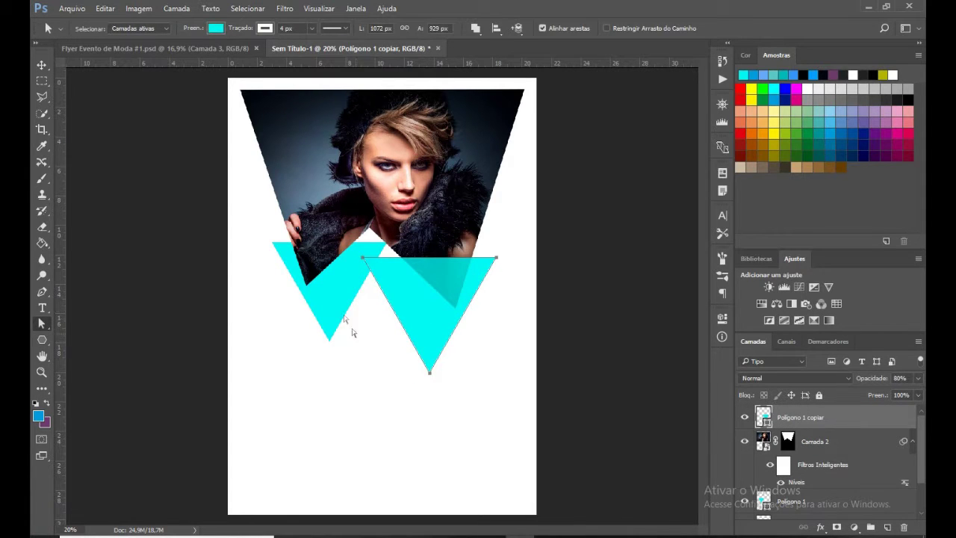
{"action": "key", "text": "alt+Tab"}
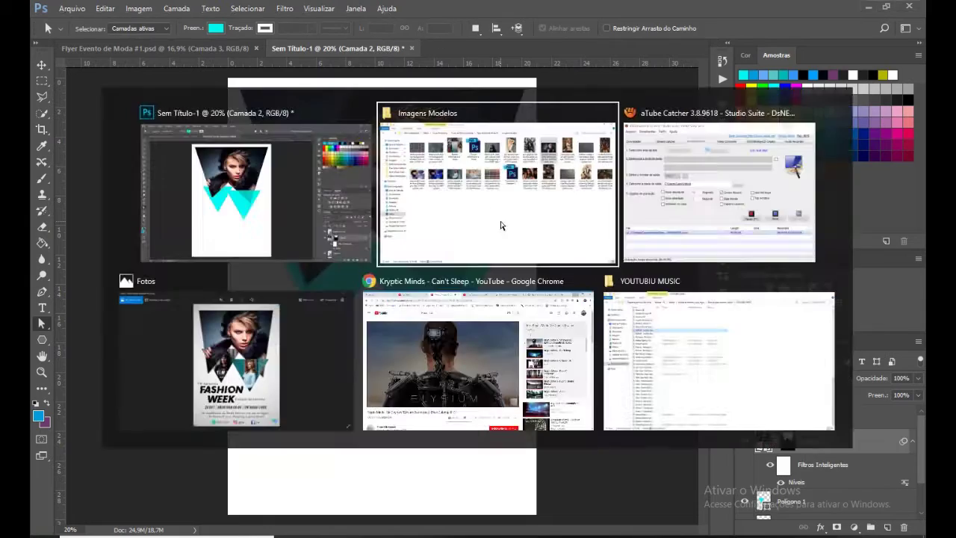
Open the beanie girl photo and darken its midtones slightly with Levels (0,94)
{"action": "left_click", "coordinate": [501, 225]}
{"action": "left_click_drag", "start_coordinate": [459, 101], "coordinate": [549, 273]}
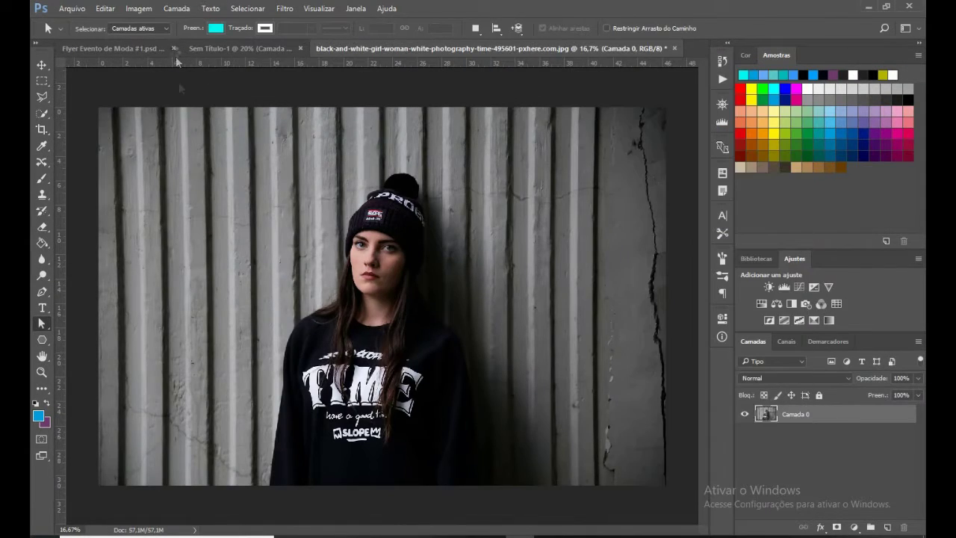
{"action": "left_click", "coordinate": [139, 8]}
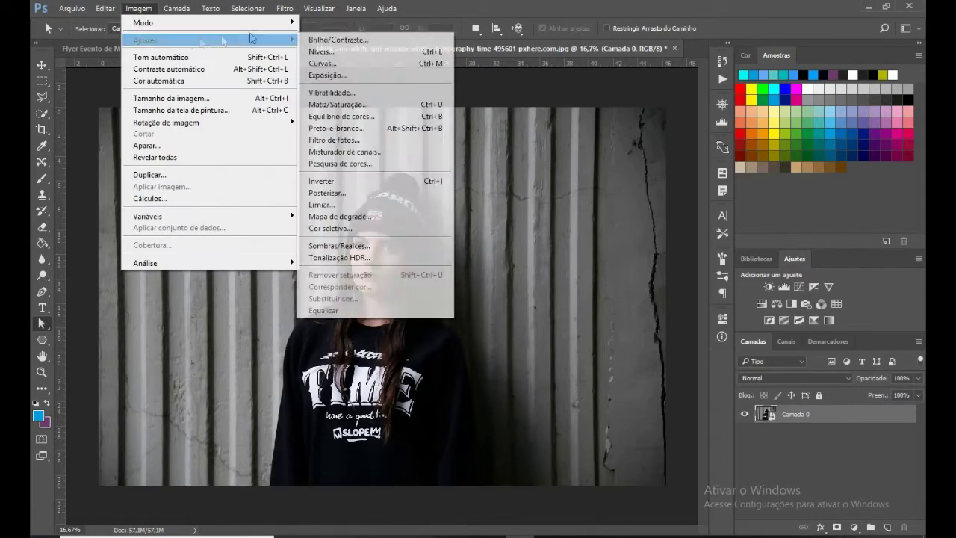
{"action": "left_click", "coordinate": [329, 41]}
{"action": "left_click_drag", "start_coordinate": [695, 270], "coordinate": [701, 272]}
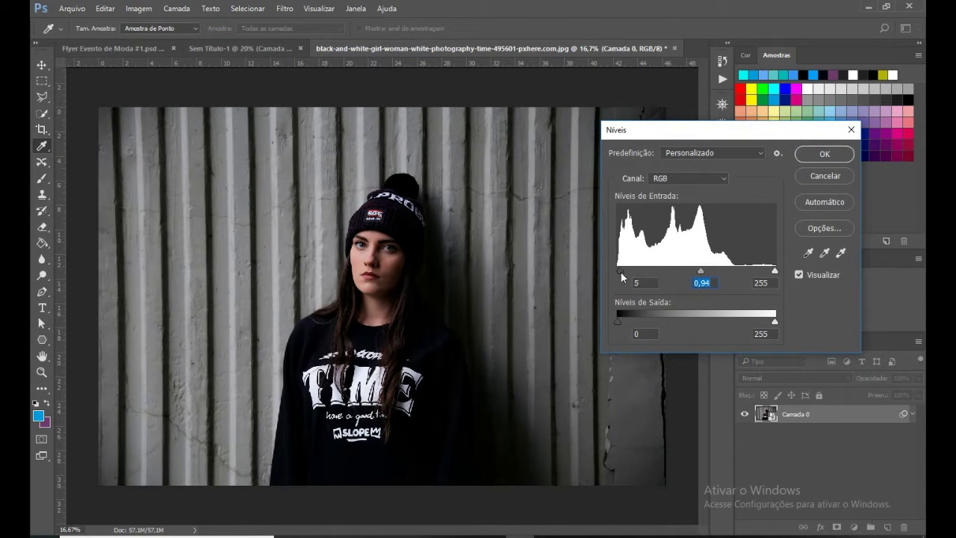
{"action": "key", "text": "Return"}
Move the girl photo into the flyer, shrink it, and place its layer under the cyan triangles
{"action": "key", "text": "v"}
{"action": "left_click_drag", "start_coordinate": [307, 293], "coordinate": [384, 337]}
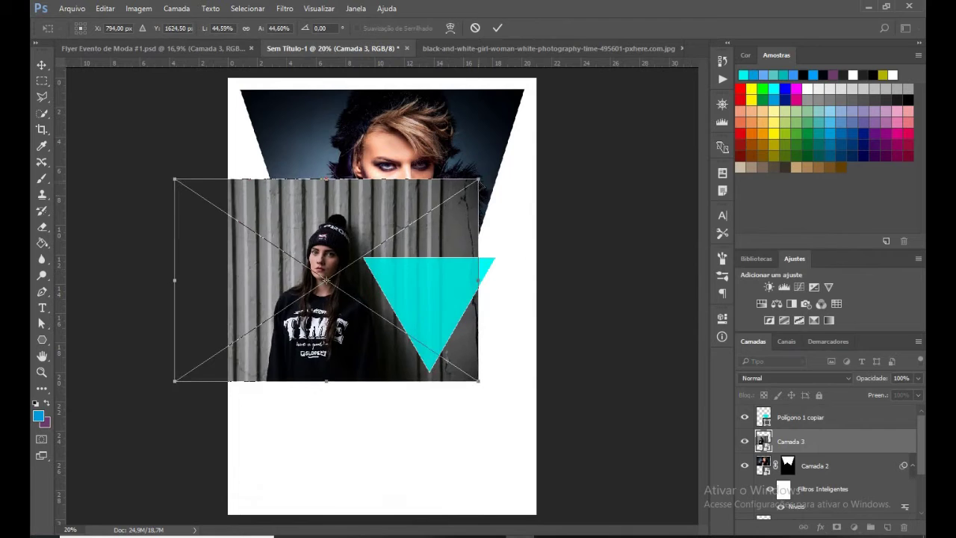
{"action": "left_click_drag", "start_coordinate": [565, 147], "coordinate": [437, 209]}
{"action": "left_click_drag", "start_coordinate": [378, 265], "coordinate": [384, 268]}
{"action": "key", "text": "Return"}
{"action": "left_click_drag", "start_coordinate": [792, 442], "coordinate": [800, 486]}
{"action": "left_click_drag", "start_coordinate": [352, 277], "coordinate": [360, 283]}
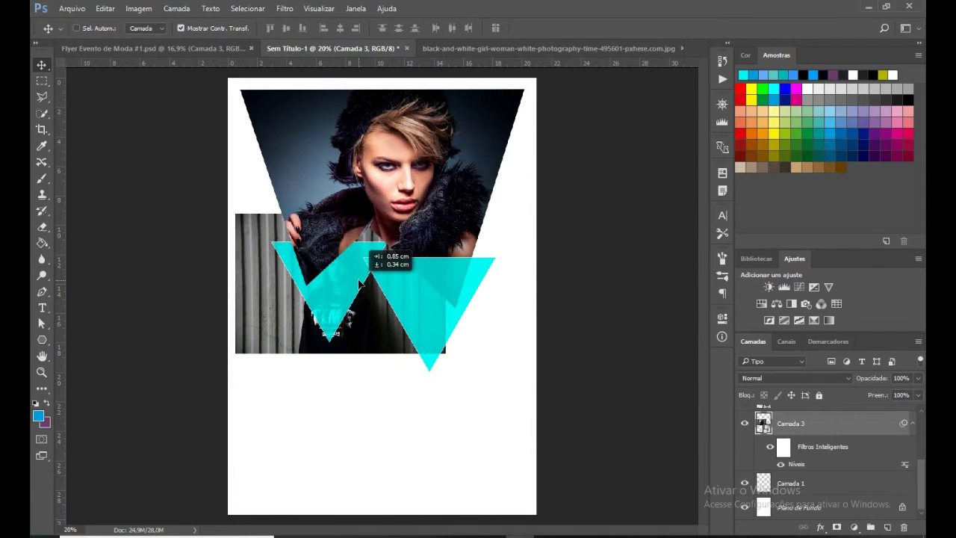
Resize the girl photo to the left triangle and mask it to that triangle's shape
{"action": "key", "text": "ctrl+t"}
{"action": "left_click", "coordinate": [495, 219]}
{"action": "left_click_drag", "start_coordinate": [447, 213], "coordinate": [426, 227]}
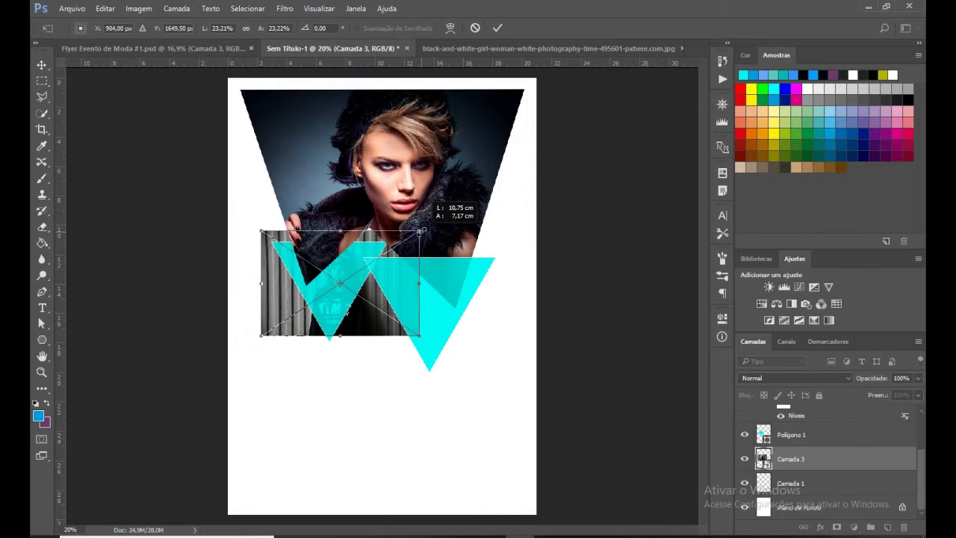
{"action": "left_click_drag", "start_coordinate": [362, 284], "coordinate": [359, 288]}
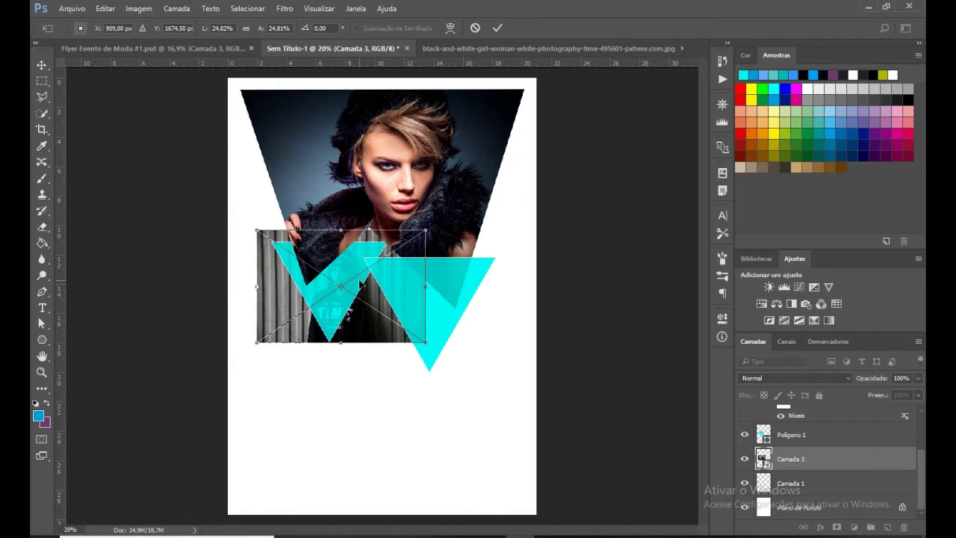
{"action": "key", "text": "Return"}
{"action": "left_click", "coordinate": [763, 434], "text": "ctrl"}
{"action": "left_click", "coordinate": [814, 459]}
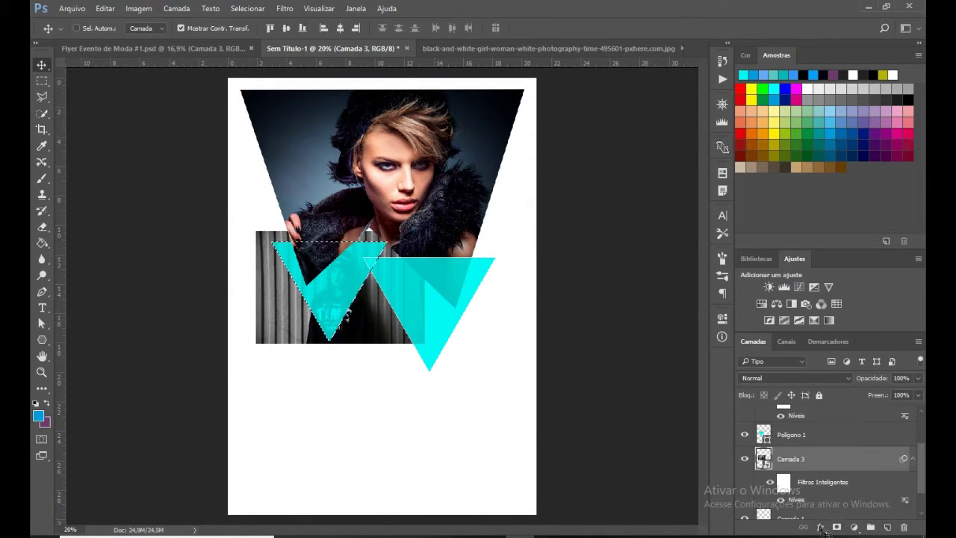
{"action": "left_click", "coordinate": [837, 527]}
Duplicate the right cyan triangle layer and open the red-haired woman photo
{"action": "left_click", "coordinate": [792, 434]}
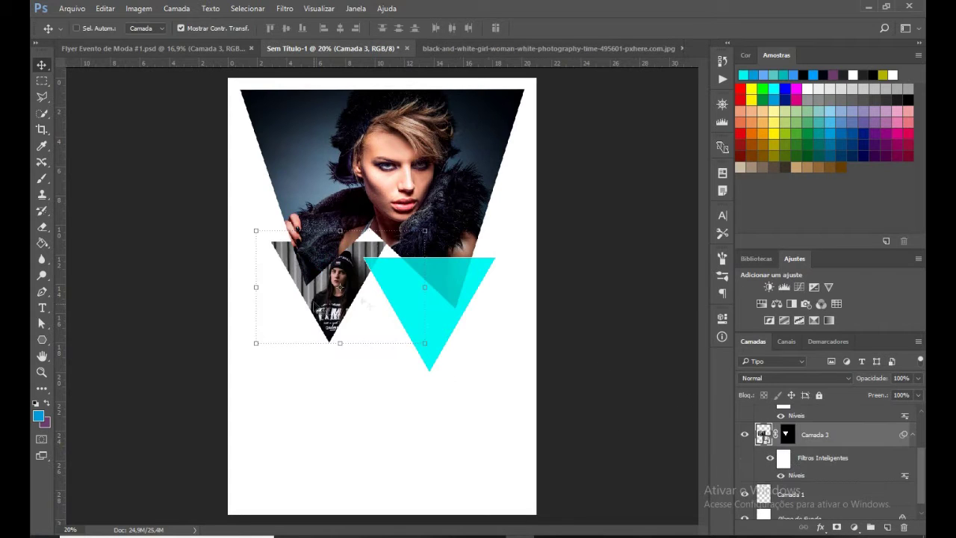
{"action": "key", "text": "ctrl+j"}
{"action": "key", "text": "alt+Tab"}
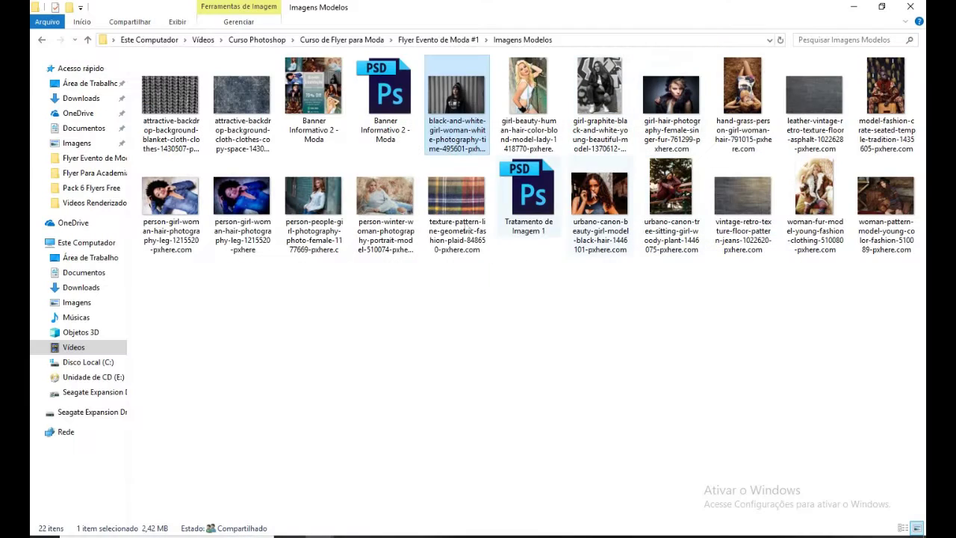
{"action": "left_click_drag", "start_coordinate": [321, 202], "coordinate": [588, 480]}
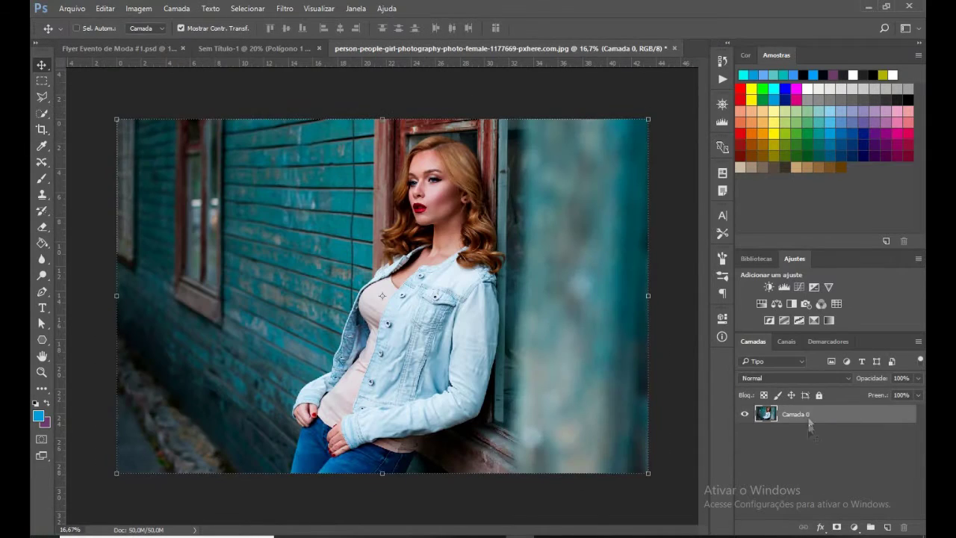
Shift the red-haired woman photo toward cyan and blue with Color Balance, then apply Curves
{"action": "left_click", "coordinate": [139, 9]}
{"action": "key", "text": "ctrl+b"}
{"action": "mouse_move", "coordinate": [690, 249]}
{"action": "left_mouse_down"}
{"action": "mouse_move", "coordinate": [677, 249]}
{"action": "mouse_move", "coordinate": [698, 280]}
{"action": "left_mouse_up"}
{"action": "left_click", "coordinate": [837, 227]}
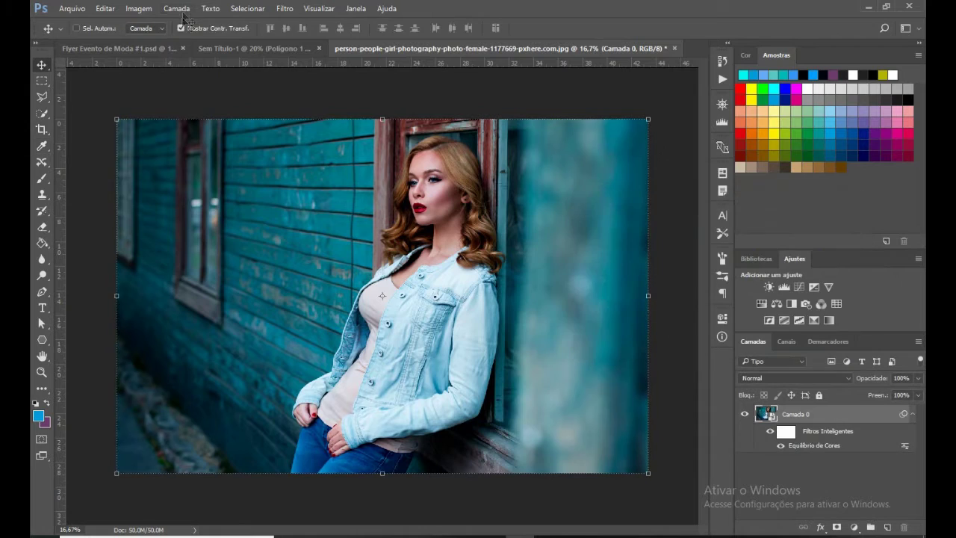
{"action": "left_click", "coordinate": [139, 9]}
{"action": "left_click", "coordinate": [351, 65]}
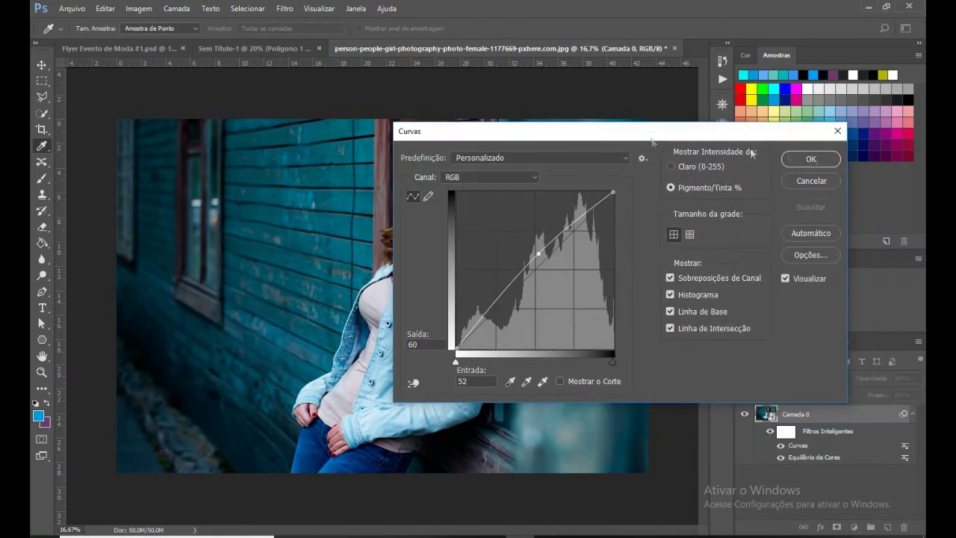
{"action": "key", "text": "Return"}
Move the red-haired woman photo into the flyer and scale it down
{"action": "key", "text": "v"}
{"action": "left_click_drag", "start_coordinate": [459, 286], "coordinate": [505, 293]}
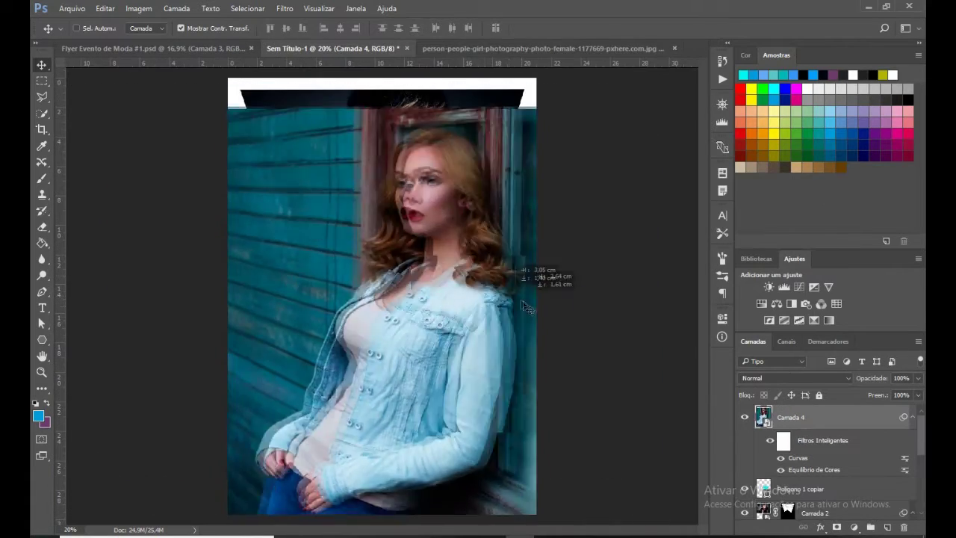
{"action": "key", "text": "ctrl+t"}
{"action": "left_click", "coordinate": [497, 222]}
{"action": "mouse_move", "coordinate": [570, 135]}
{"action": "left_mouse_down"}
{"action": "mouse_move", "coordinate": [528, 173]}
{"action": "mouse_move", "coordinate": [523, 244]}
{"action": "left_mouse_up"}
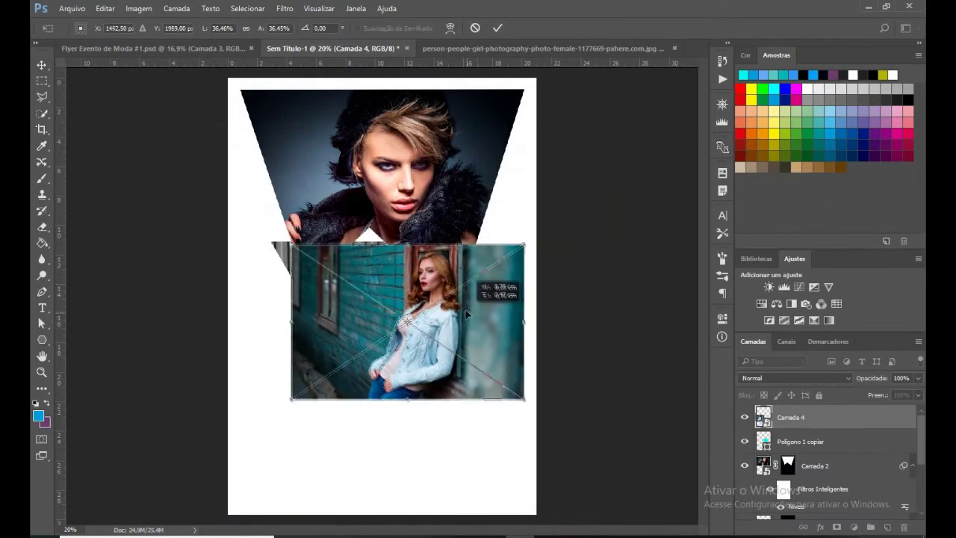
{"action": "key", "text": "Return"}
Place the photo layer below the right triangle and fit it over that triangle
{"action": "left_click_drag", "start_coordinate": [813, 457], "coordinate": [811, 499]}
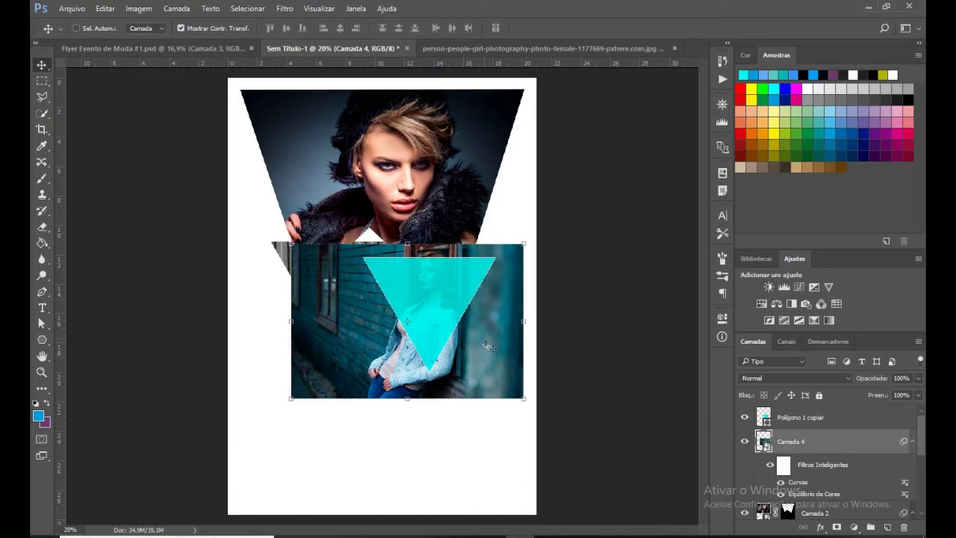
{"action": "key", "text": "ctrl+t"}
{"action": "left_click_drag", "start_coordinate": [481, 286], "coordinate": [486, 310]}
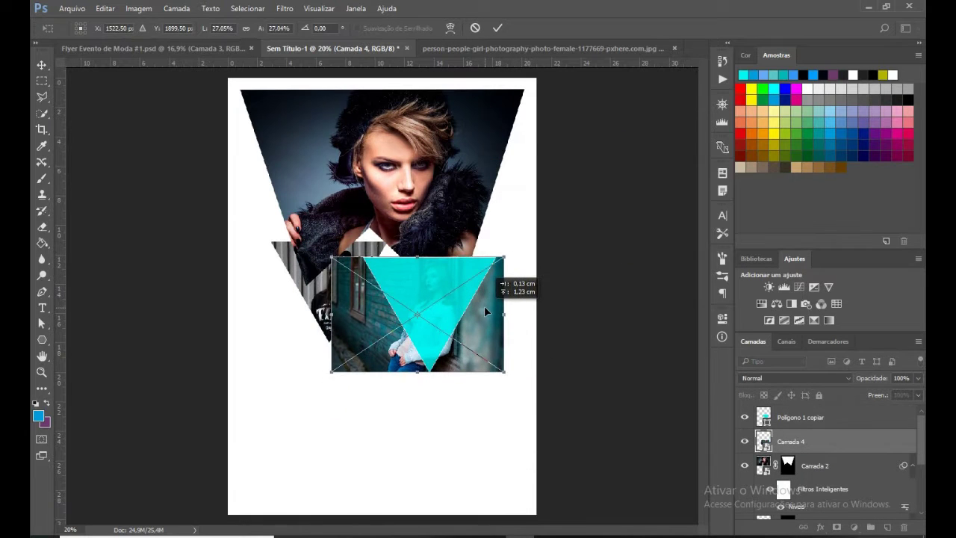
{"action": "key", "text": "Return"}
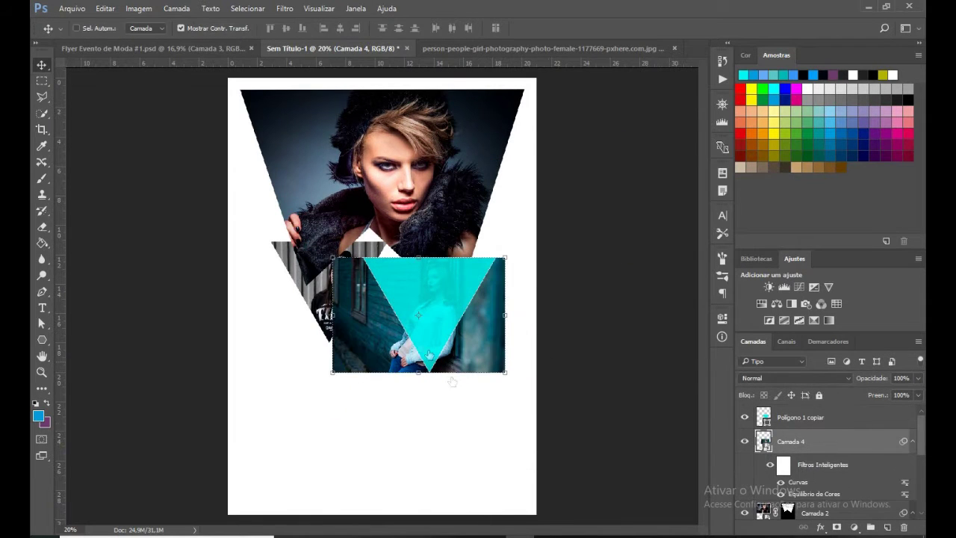
{"action": "left_click", "coordinate": [766, 419]}
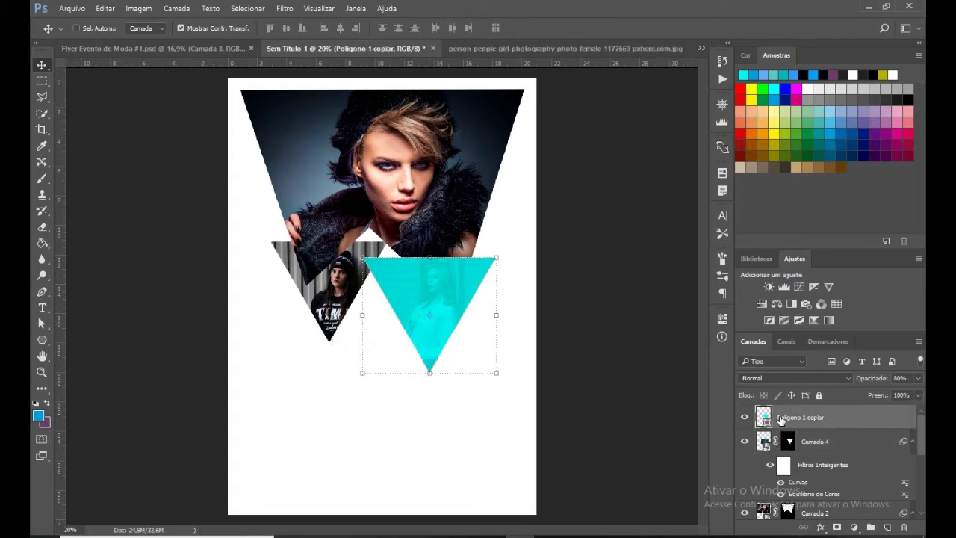
Mask the photo with the right triangle and give the top photo a 40 px drop shadow
{"action": "key", "text": "a"}
{"action": "scroll", "coordinate": [803, 468], "scroll_direction": "down", "scroll_amount": 1}
{"action": "double_click", "coordinate": [859, 473]}
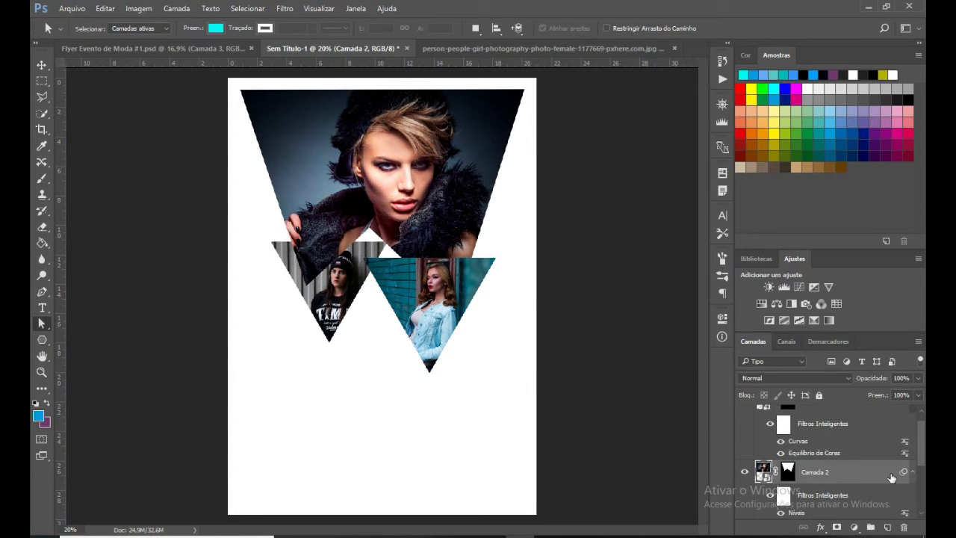
{"action": "left_click", "coordinate": [269, 315]}
{"action": "left_click_drag", "start_coordinate": [374, 80], "coordinate": [469, 296]}
{"action": "left_click_drag", "start_coordinate": [595, 429], "coordinate": [564, 420]}
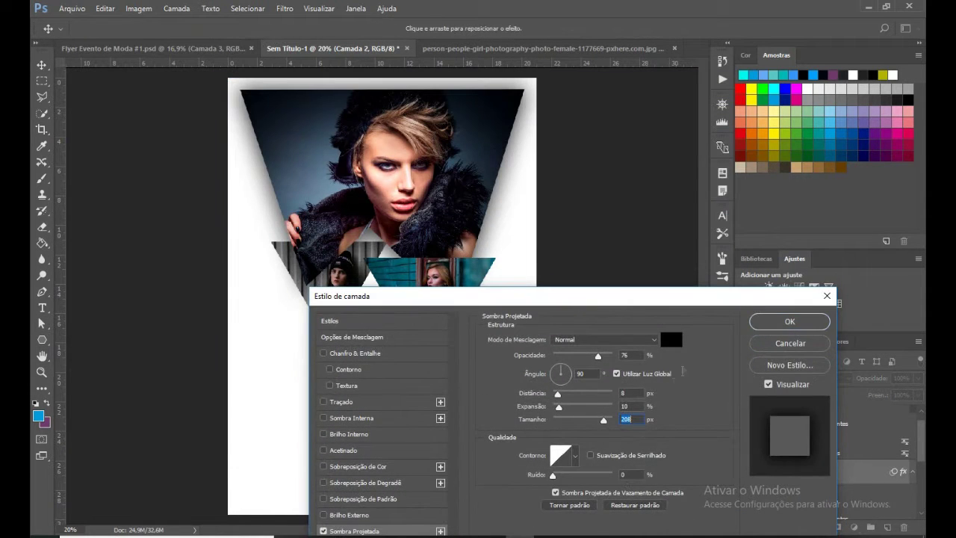
{"action": "type", "text": "40"}
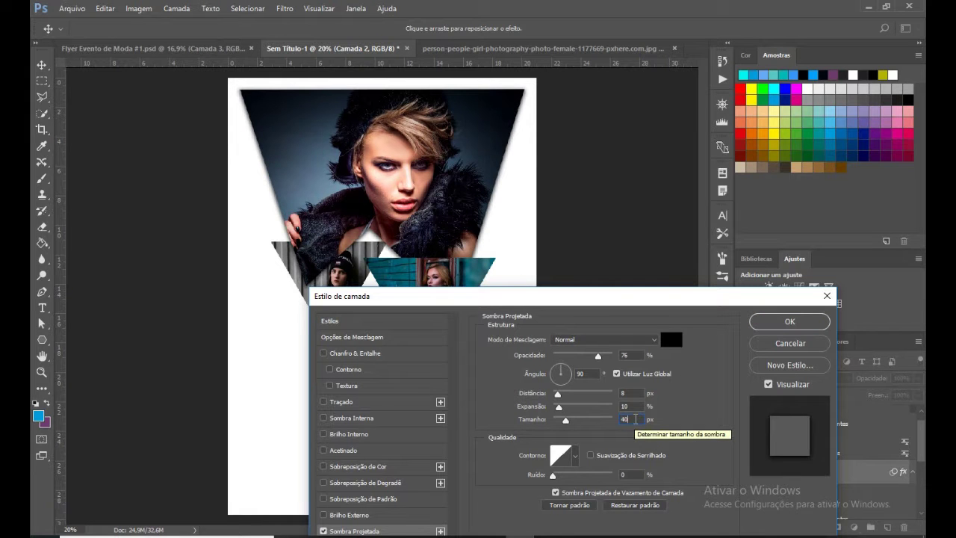
{"action": "left_click", "coordinate": [790, 321]}
Apply the drop shadow to the red-haired woman photo triangle
{"action": "scroll", "coordinate": [822, 449], "scroll_direction": "up", "scroll_amount": 1}
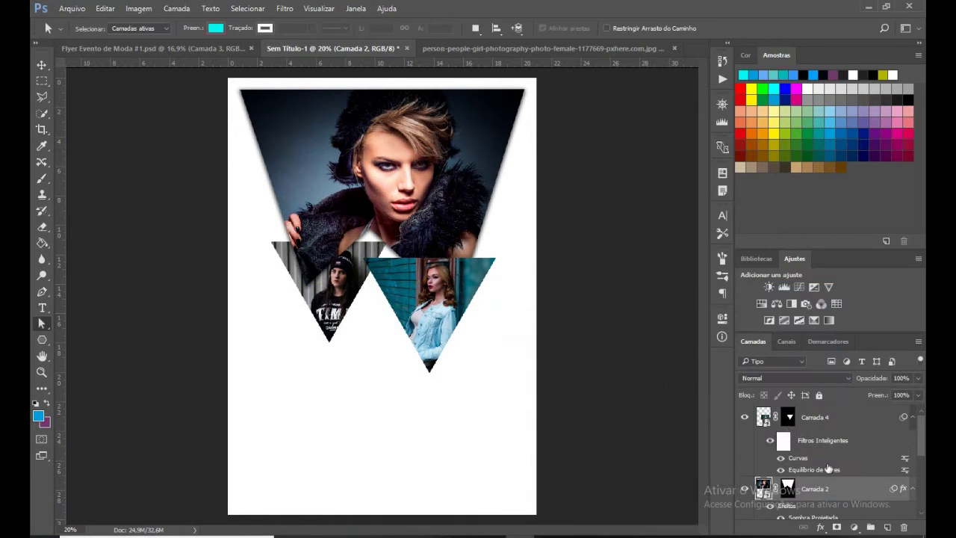
{"action": "left_click", "coordinate": [859, 417]}
{"action": "double_click", "coordinate": [859, 417]}
{"action": "left_click_drag", "start_coordinate": [493, 84], "coordinate": [764, 256]}
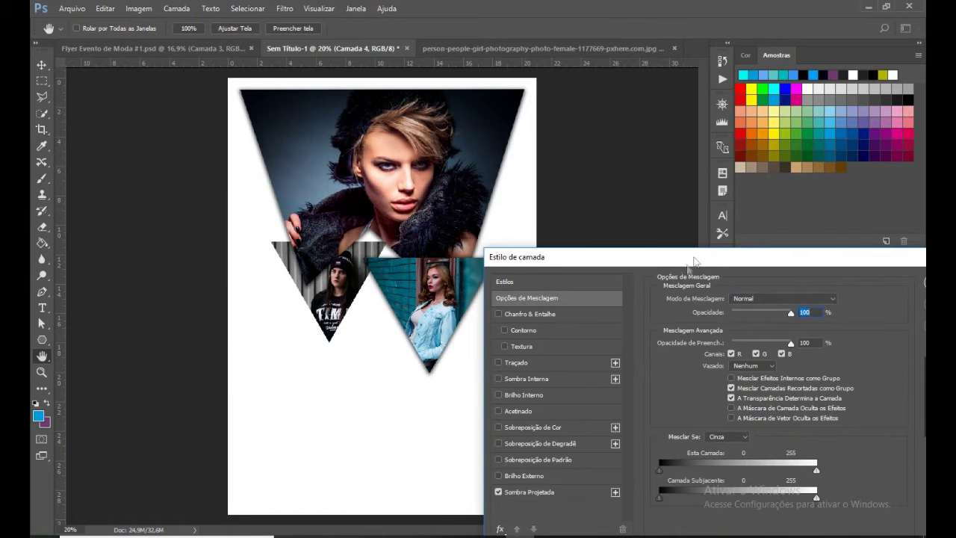
{"action": "left_click_drag", "start_coordinate": [693, 262], "coordinate": [449, 255]}
{"action": "left_click", "coordinate": [809, 277]}
Open the beanie girl photo's layer styles, then select the empty layer above the background for a fill layer
{"action": "left_click", "coordinate": [837, 424]}
{"action": "double_click", "coordinate": [837, 424]}
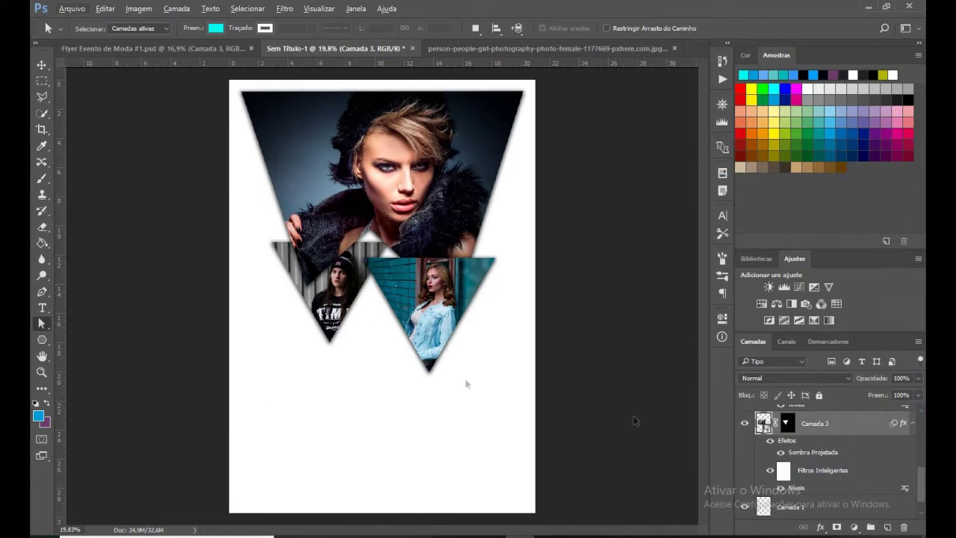
{"action": "left_click", "coordinate": [777, 507]}
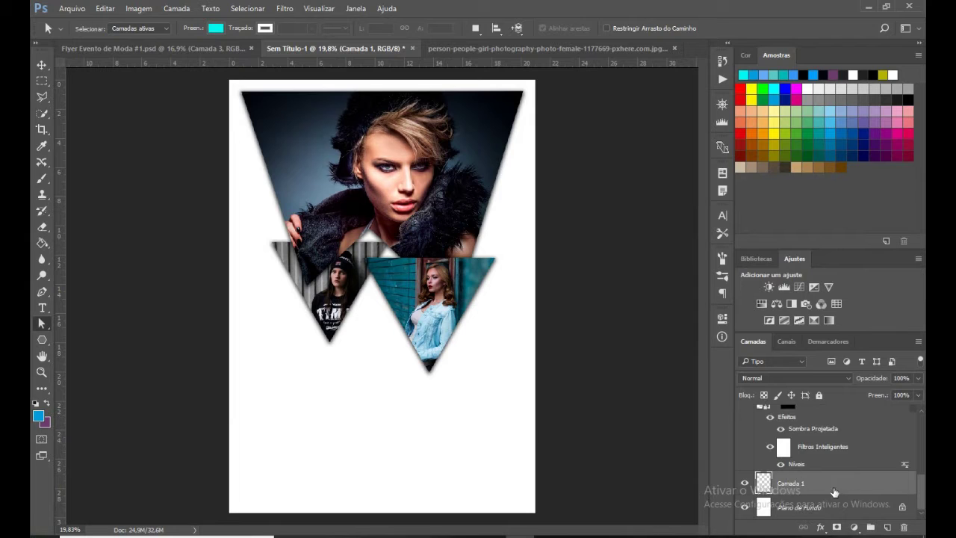
{"action": "left_click", "coordinate": [854, 529]}
Add a background gradient fill running from a grey left stop to a white (ffffff) right stop
{"action": "left_click", "coordinate": [829, 275]}
{"action": "left_click", "coordinate": [658, 257]}
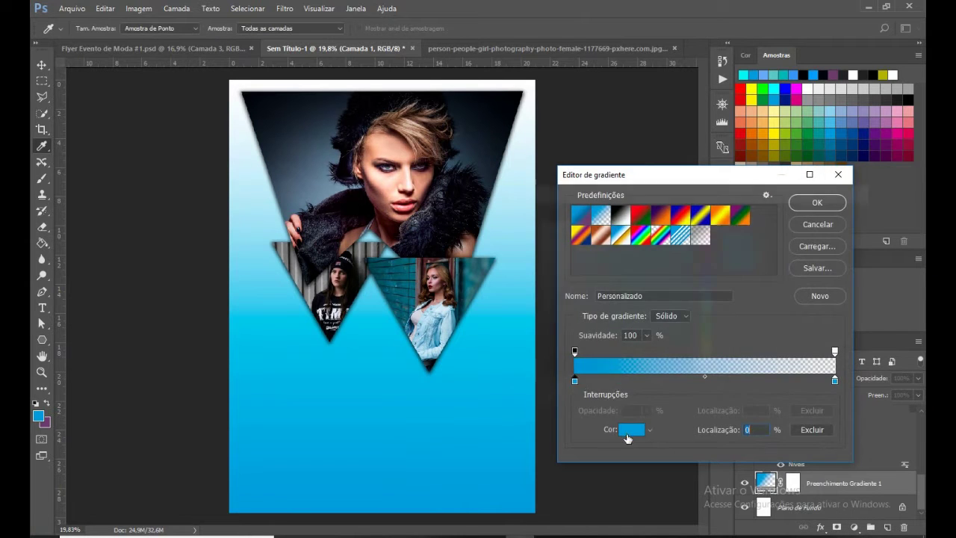
{"action": "left_click", "coordinate": [631, 429]}
{"action": "left_click", "coordinate": [540, 346]}
{"action": "left_click_drag", "start_coordinate": [539, 346], "coordinate": [539, 304]}
{"action": "key", "text": "Return"}
{"action": "double_click", "coordinate": [835, 381]}
{"action": "type", "text": "ffffff"}
{"action": "key", "text": "Return"}
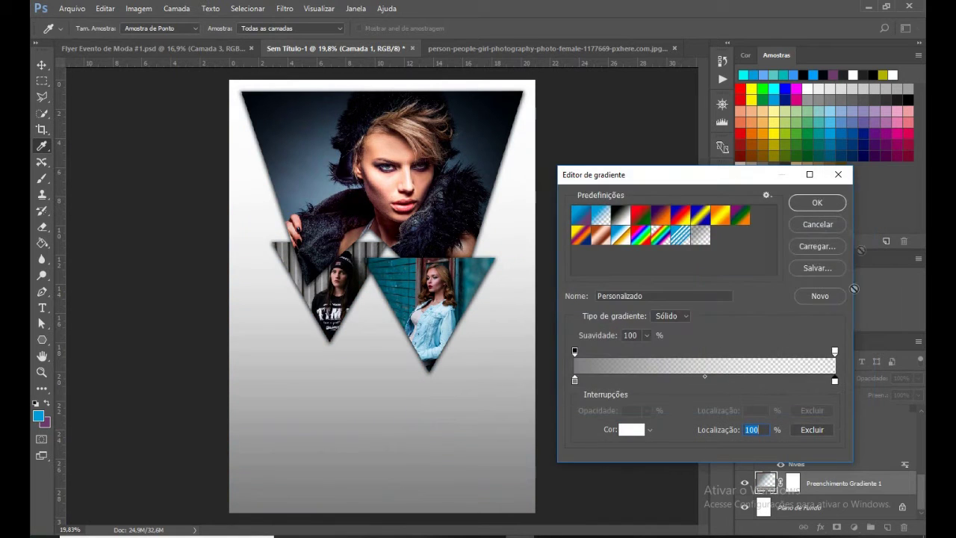
{"action": "key", "text": "Return"}
Make the gradient radial and reversed at 144% scale, and apply it
{"action": "left_click", "coordinate": [625, 333]}
{"action": "left_click", "coordinate": [646, 270]}
{"action": "left_click", "coordinate": [626, 292]}
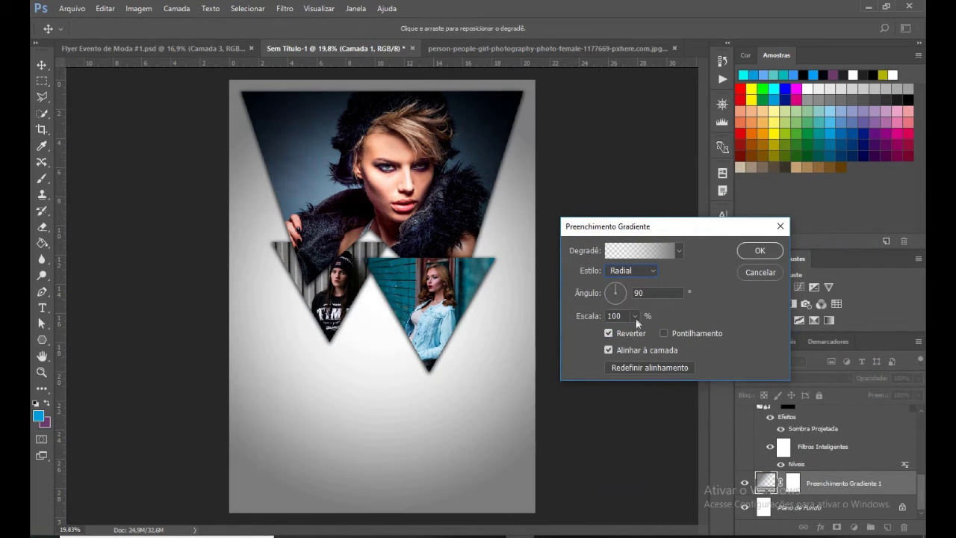
{"action": "left_click_drag", "start_coordinate": [636, 326], "coordinate": [638, 332]}
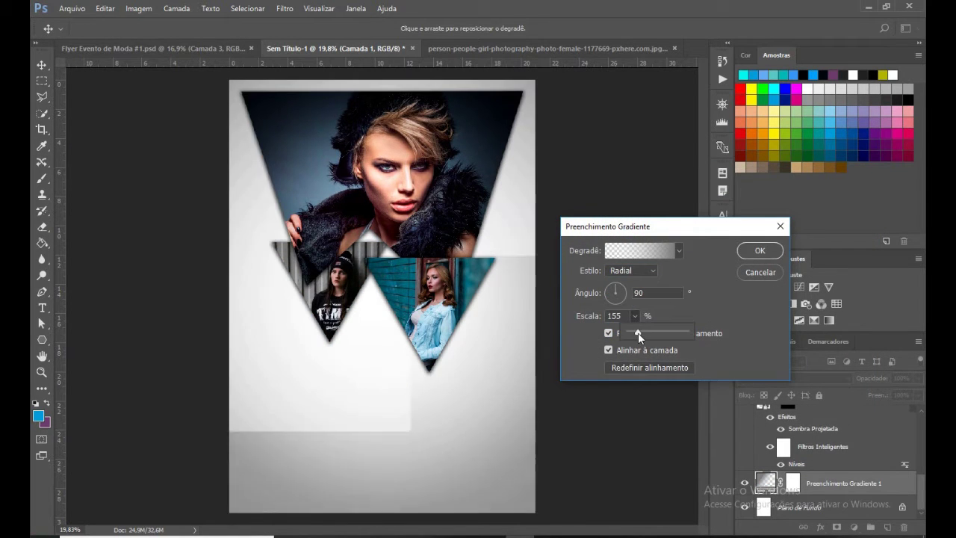
{"action": "left_click", "coordinate": [762, 252]}
Type a two-line 'Fashion / Week' title below the photo triangles
{"action": "key", "text": "t"}
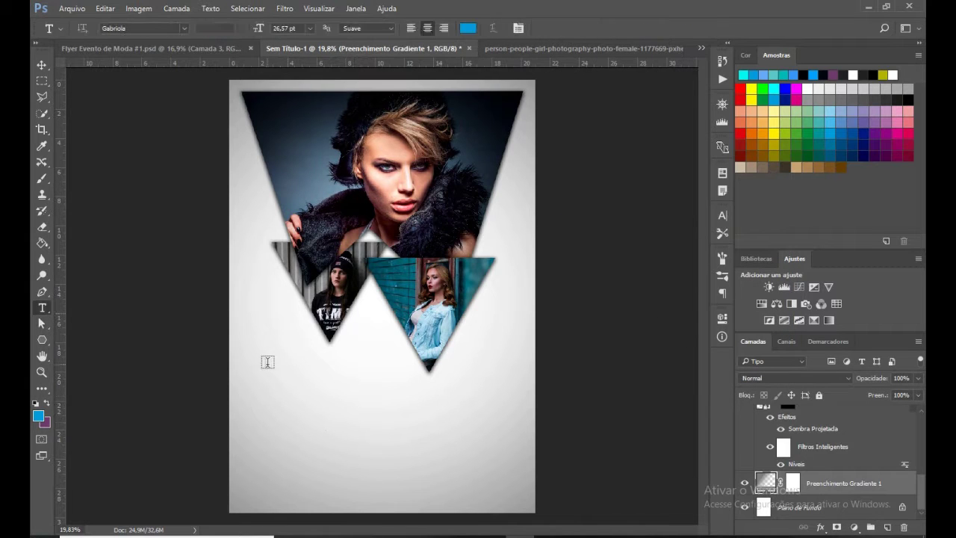
{"action": "left_click", "coordinate": [262, 364]}
{"action": "type", "text": "Fashion"}
{"action": "key", "text": "Return"}
{"action": "type", "text": "Week"}
{"action": "key", "text": "ctrl+Return"}
Set the title's font to Doctor Glitch and its colour to black
{"action": "left_click", "coordinate": [722, 216]}
{"action": "left_click", "coordinate": [635, 222]}
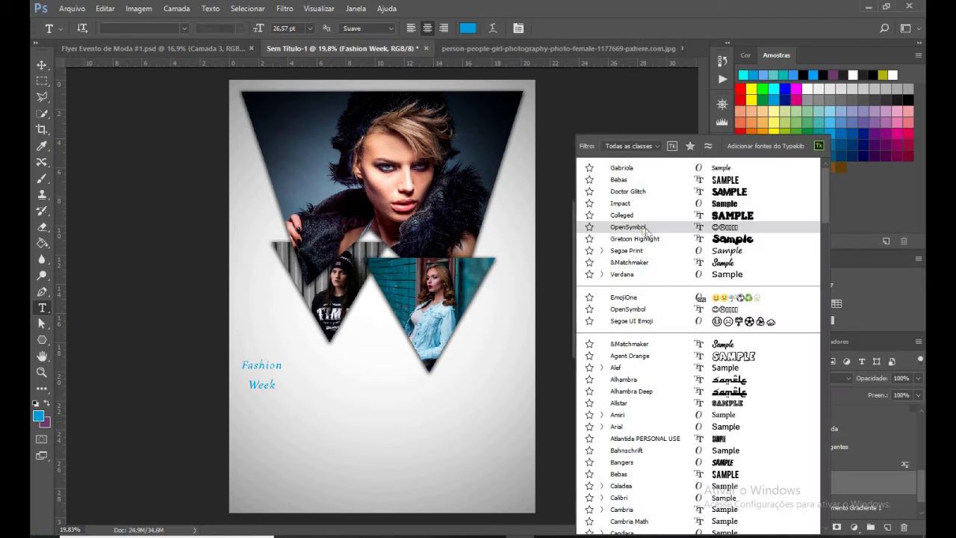
{"action": "left_click", "coordinate": [634, 192]}
{"action": "left_click", "coordinate": [685, 291]}
{"action": "left_click", "coordinate": [567, 396]}
{"action": "left_click", "coordinate": [822, 215]}
Scale the title up to about 110% and move it beneath the photos
{"action": "key", "text": "ctrl+t"}
{"action": "left_click_drag", "start_coordinate": [331, 344], "coordinate": [359, 330]}
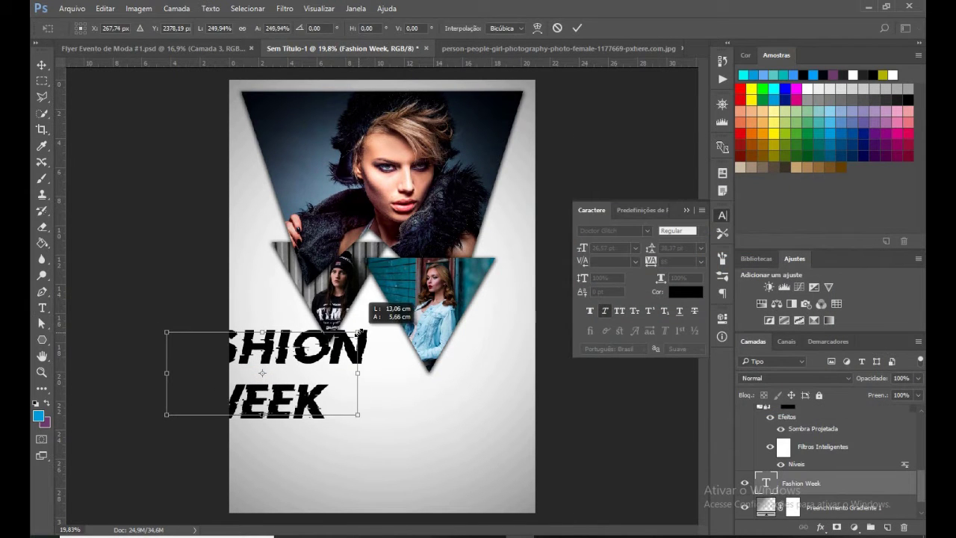
{"action": "mouse_move", "coordinate": [298, 353]}
{"action": "left_mouse_down"}
{"action": "mouse_move", "coordinate": [364, 370]}
{"action": "mouse_move", "coordinate": [372, 385]}
{"action": "left_mouse_up"}
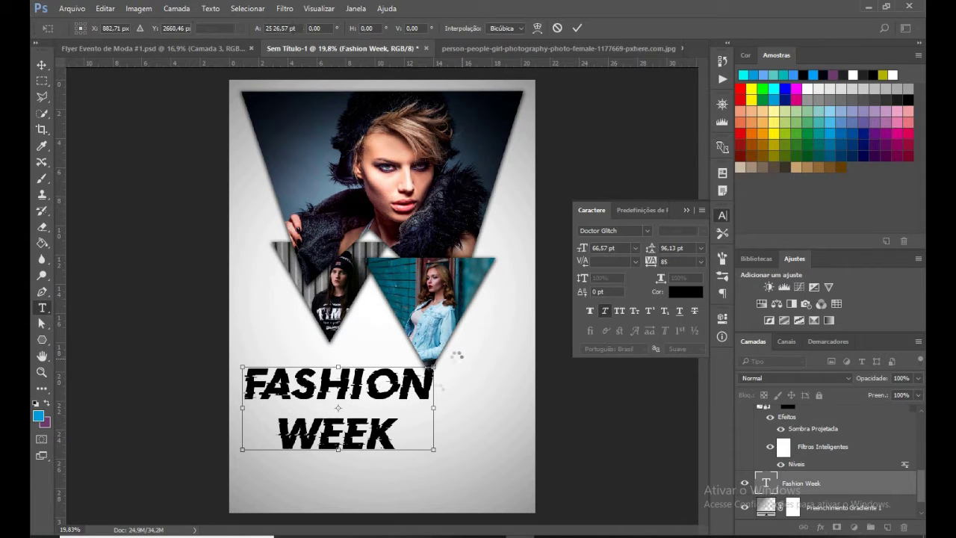
{"action": "left_click", "coordinate": [665, 249]}
Give the title 80 pt leading and a 65 pt font size
{"action": "key", "text": "Return"}
{"action": "type", "text": "80"}
{"action": "key", "text": "Tab"}
{"action": "type", "text": "65"}
{"action": "key", "text": "Return"}
{"action": "key", "text": "v"}
Nudge the title up and left, then tighten its leading to 70 pt
{"action": "key", "text": "shift+Up"}
{"action": "key", "text": "shift+Up"}
{"action": "key", "text": "shift+Up"}
{"action": "key", "text": "shift+Left"}
{"action": "key", "text": "shift+Left"}
{"action": "key", "text": "shift+Left"}
{"action": "key", "text": "a"}
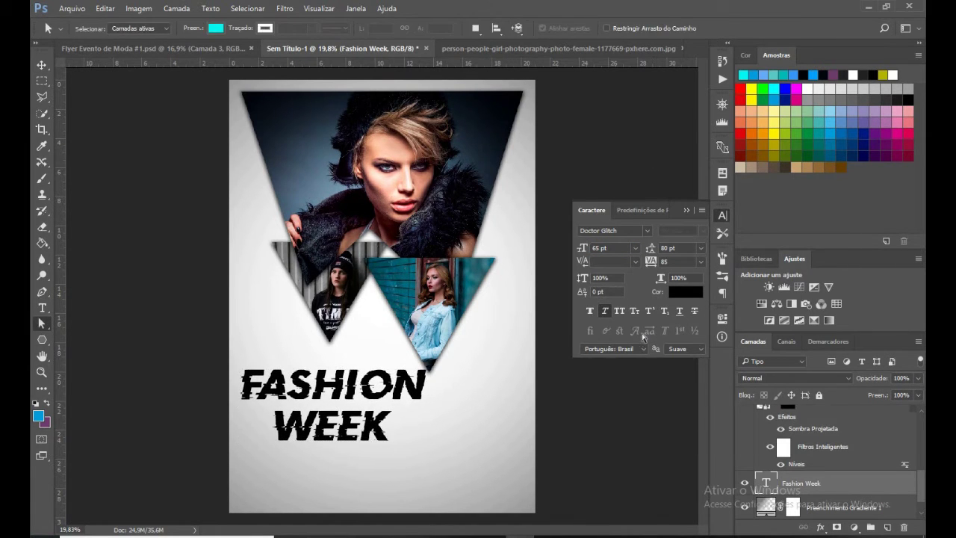
{"action": "key", "text": "alt+Tab"}
{"action": "key", "text": "alt+Tab"}
{"action": "type", "text": "0"}
{"action": "key", "text": "Return"}
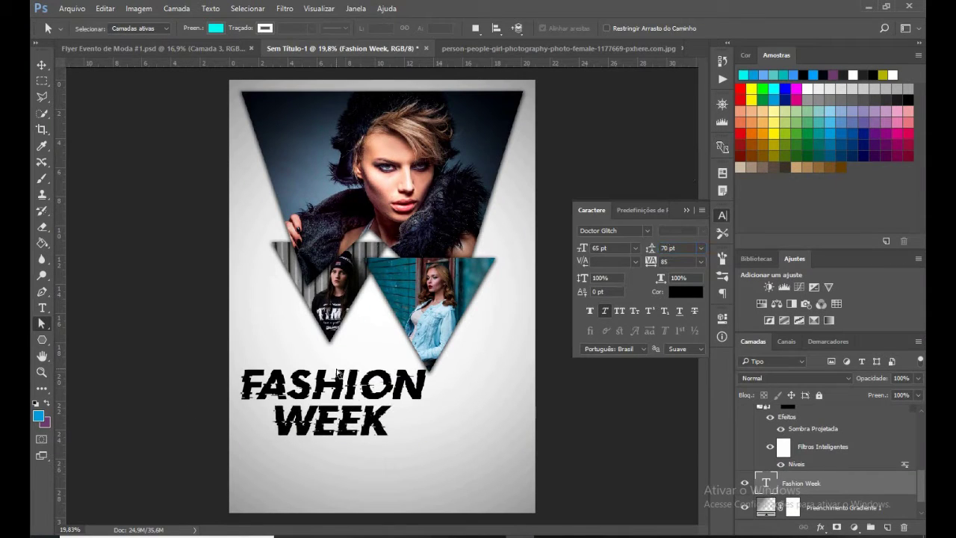
Remove the extra spaces before WEEK in the title
{"action": "double_click", "coordinate": [767, 484]}
{"action": "left_click", "coordinate": [274, 422]}
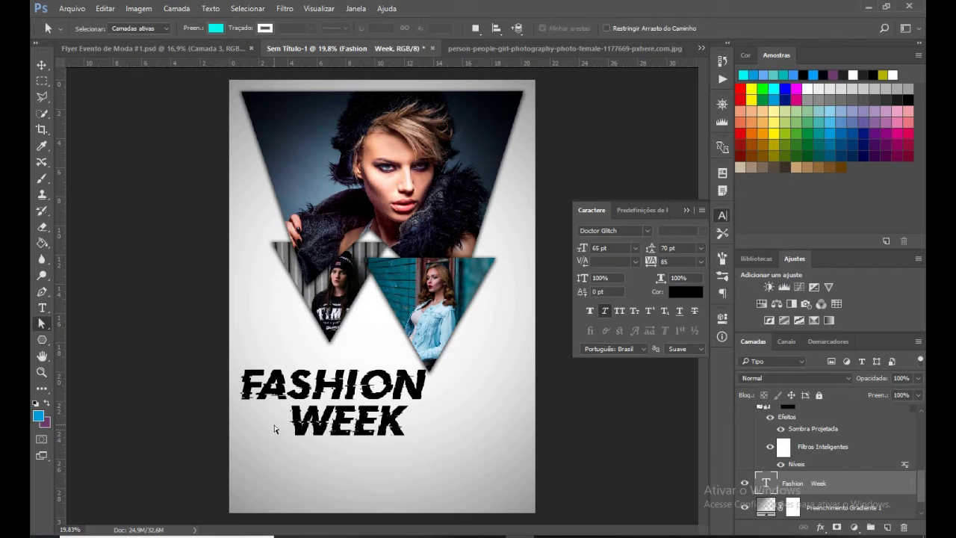
{"action": "key", "text": "ctrl+z"}
{"action": "scroll", "coordinate": [801, 443], "scroll_direction": "down", "scroll_amount": 2}
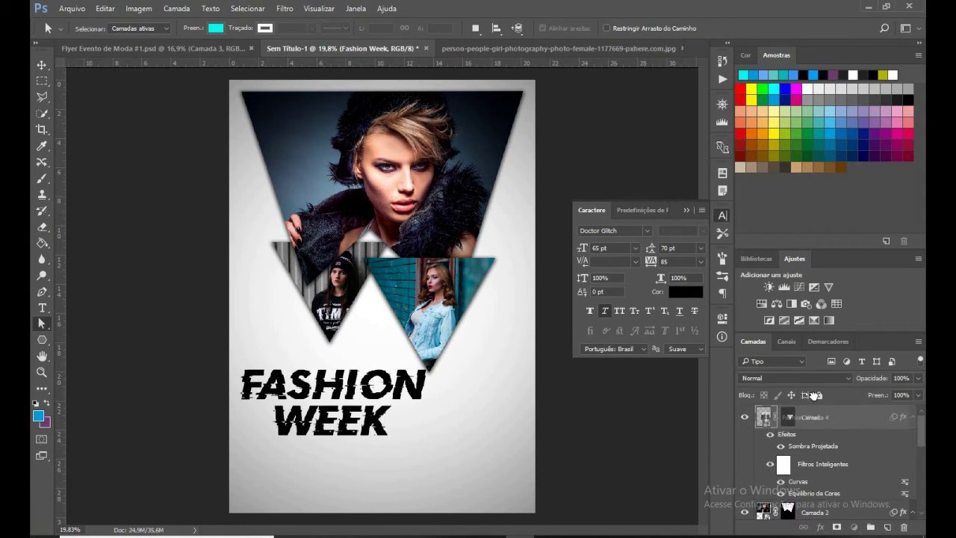
{"action": "scroll", "coordinate": [800, 443], "scroll_direction": "down", "scroll_amount": 1}
Group the photo layers and name the group 'Imagens'
{"action": "key", "text": "ctrl+g"}
{"action": "double_click", "coordinate": [795, 436]}
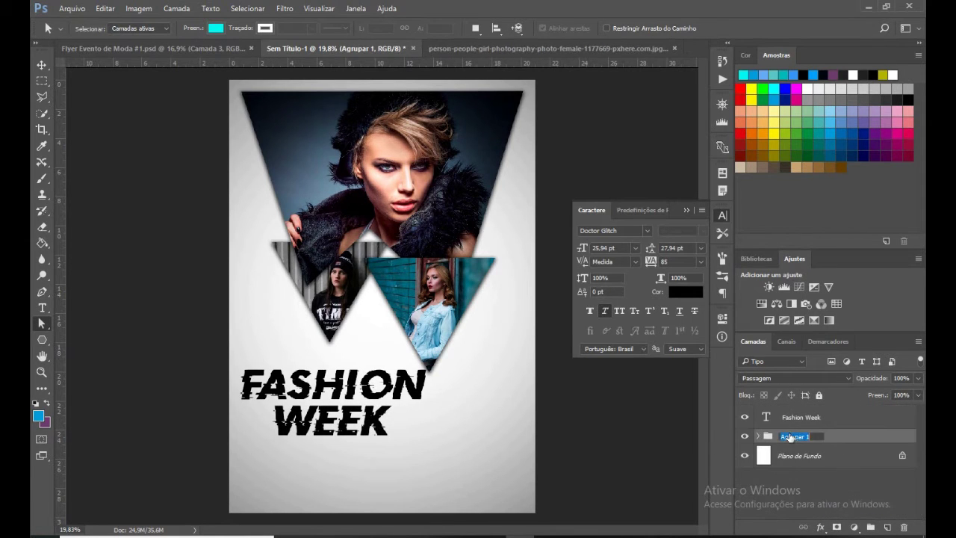
{"action": "type", "text": "gens"}
{"action": "key", "text": "Return"}
Begin a new text line above the FASHION WEEK title
{"action": "left_click", "coordinate": [799, 417]}
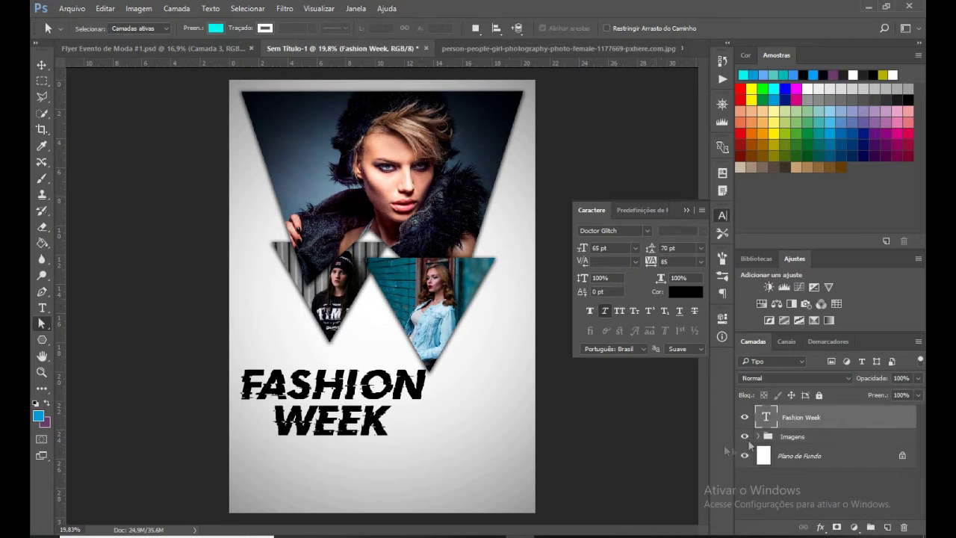
{"action": "left_click", "coordinate": [693, 210]}
{"action": "key", "text": "t"}
{"action": "left_click", "coordinate": [256, 357]}
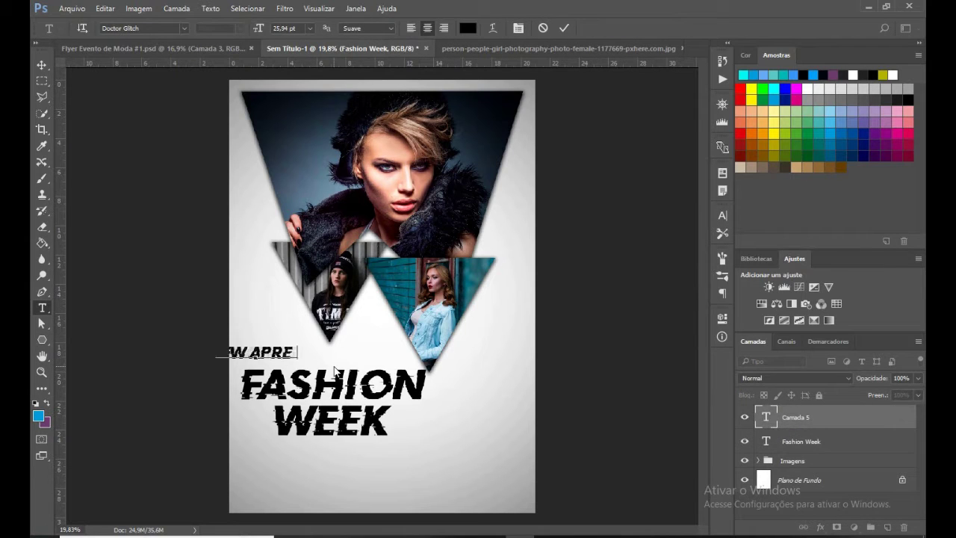
Enter the 'Fw Apresenta' text and move it above the title
{"action": "type", "text": "SENTA"}
{"action": "key", "text": "ctrl+Return"}
{"action": "key", "text": "ctrl+t"}
{"action": "mouse_move", "coordinate": [296, 356]}
{"action": "left_mouse_down"}
{"action": "mouse_move", "coordinate": [340, 359]}
{"action": "mouse_move", "coordinate": [333, 363]}
{"action": "left_mouse_up"}
{"action": "key", "text": "Return"}
{"action": "left_click", "coordinate": [723, 216]}
Set Fw Apresenta in Gabriola 30 pt above FASHION, shifting the title slightly right
{"action": "left_click", "coordinate": [647, 231]}
{"action": "left_click", "coordinate": [632, 202]}
{"action": "left_click_drag", "start_coordinate": [263, 365], "coordinate": [297, 369]}
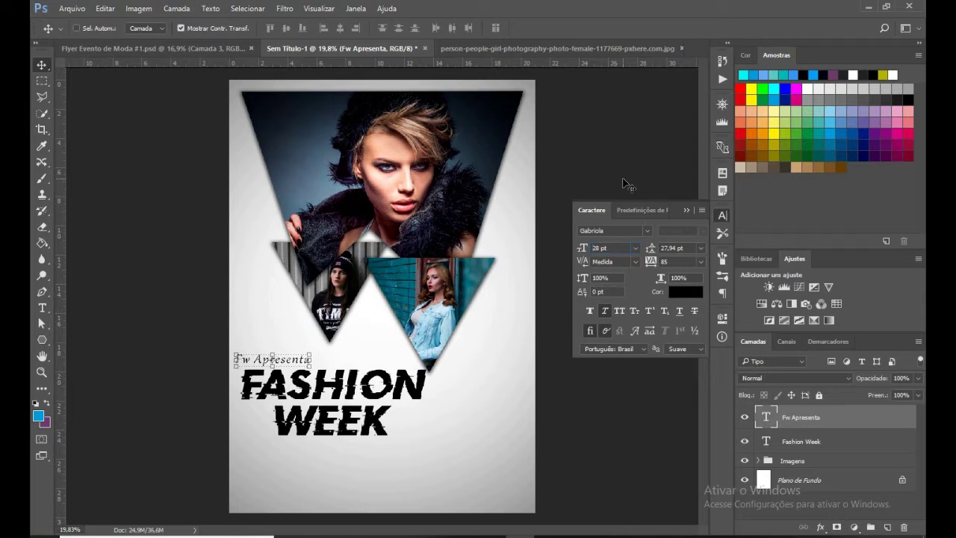
{"action": "key", "text": "a"}
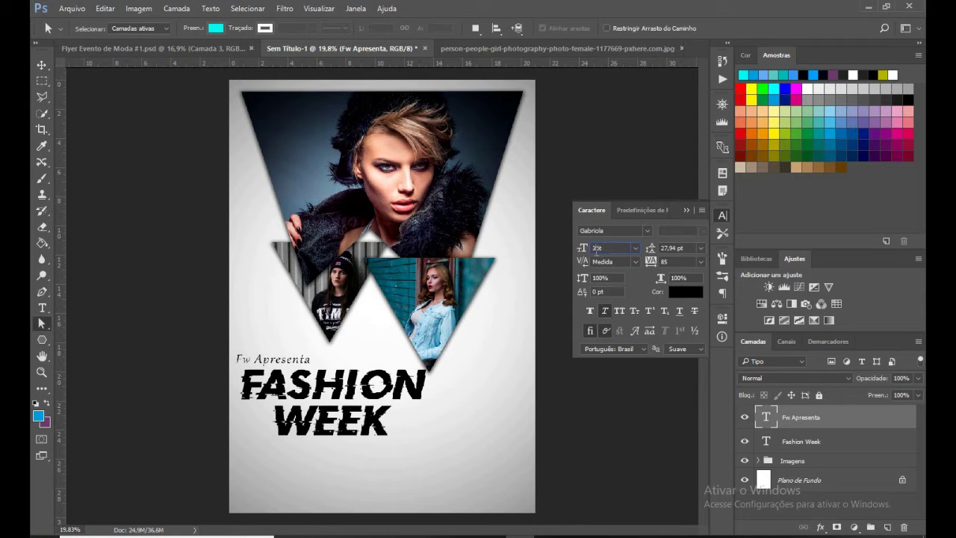
{"action": "key", "text": "v"}
{"action": "key", "text": "a"}
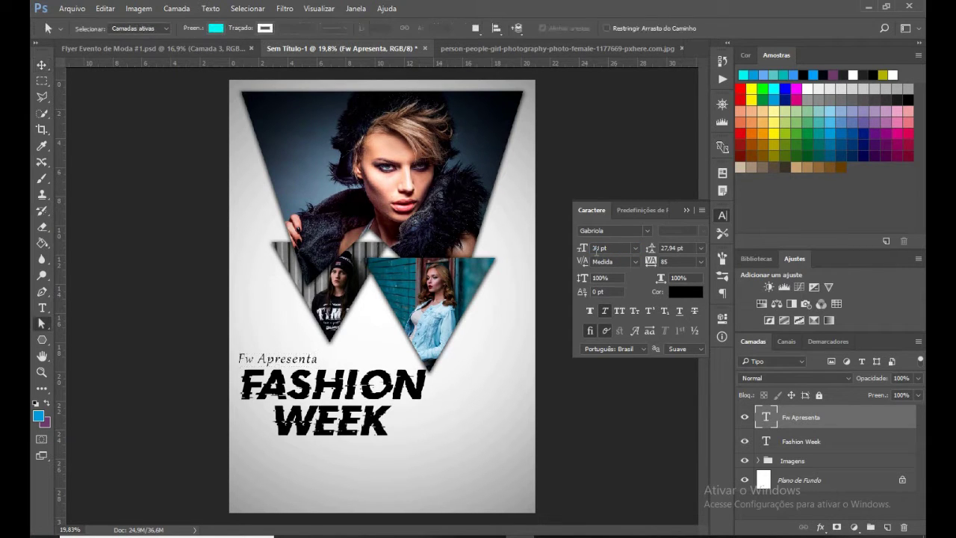
{"action": "left_click", "coordinate": [813, 442]}
{"action": "left_click_drag", "start_coordinate": [354, 439], "coordinate": [357, 440]}
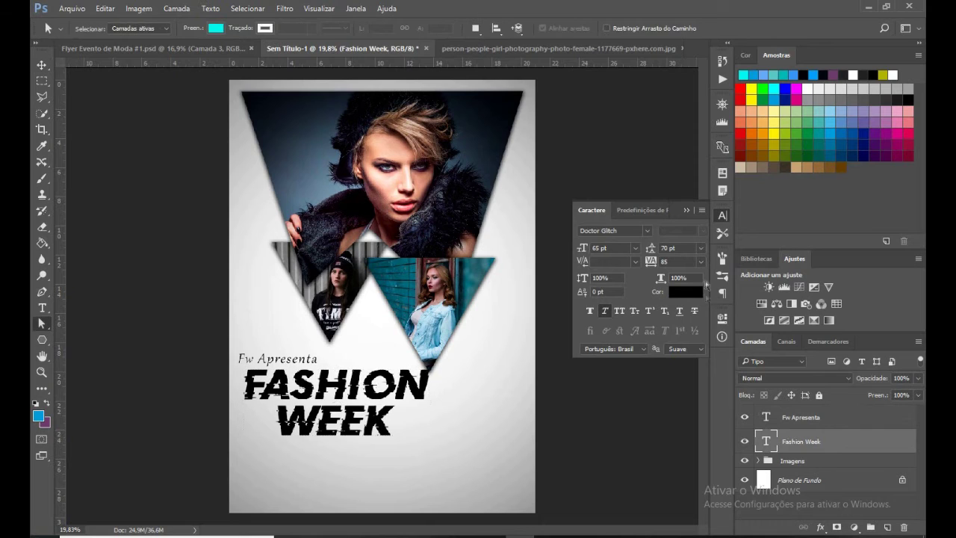
Duplicate Fw Apresenta, retype it as 'Coleção Inverno' and place it right of WEEK
{"action": "left_click", "coordinate": [801, 417]}
{"action": "key", "text": "ctrl+j"}
{"action": "double_click", "coordinate": [767, 417]}
{"action": "type", "text": "Coleção Evento"}
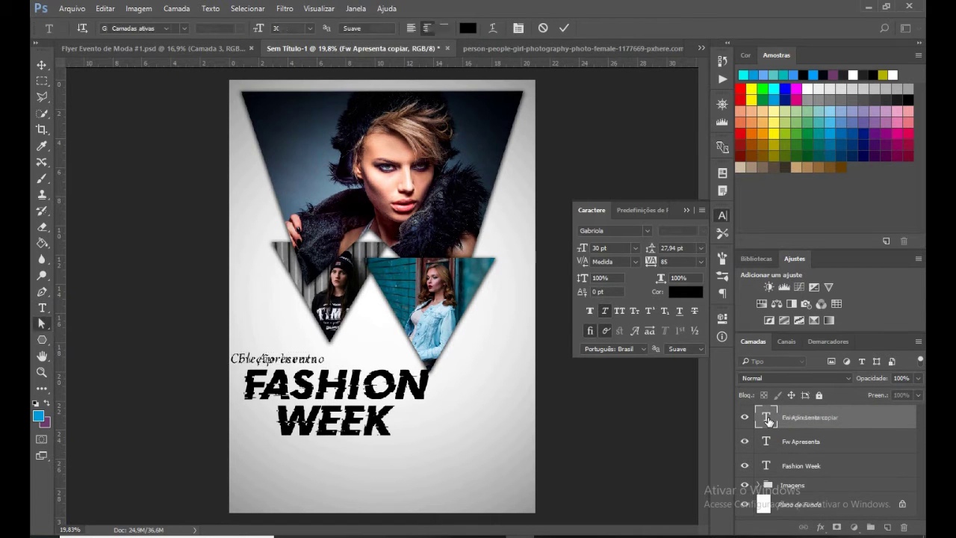
{"action": "left_click_drag", "start_coordinate": [277, 359], "coordinate": [461, 418]}
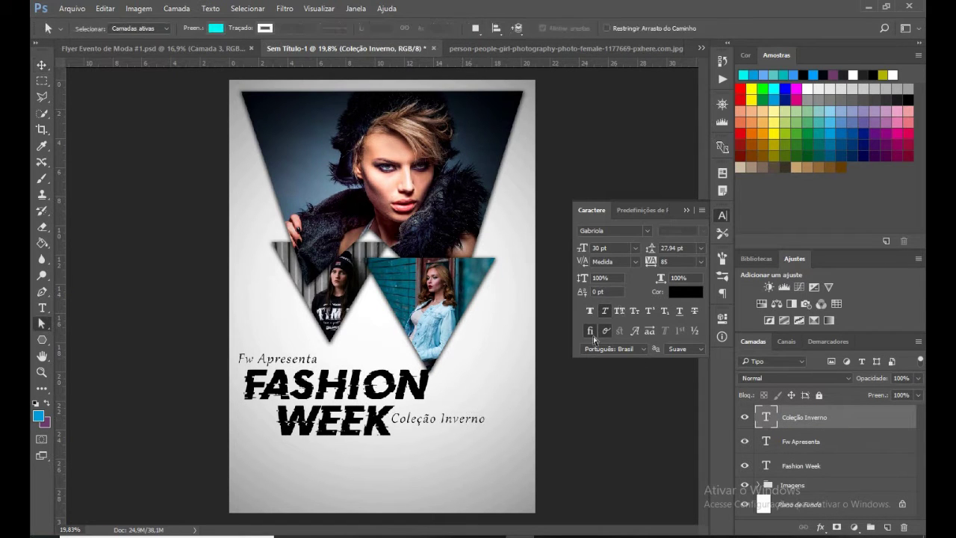
Start a new text line below the FASHION WEEK title
{"action": "left_click", "coordinate": [687, 210]}
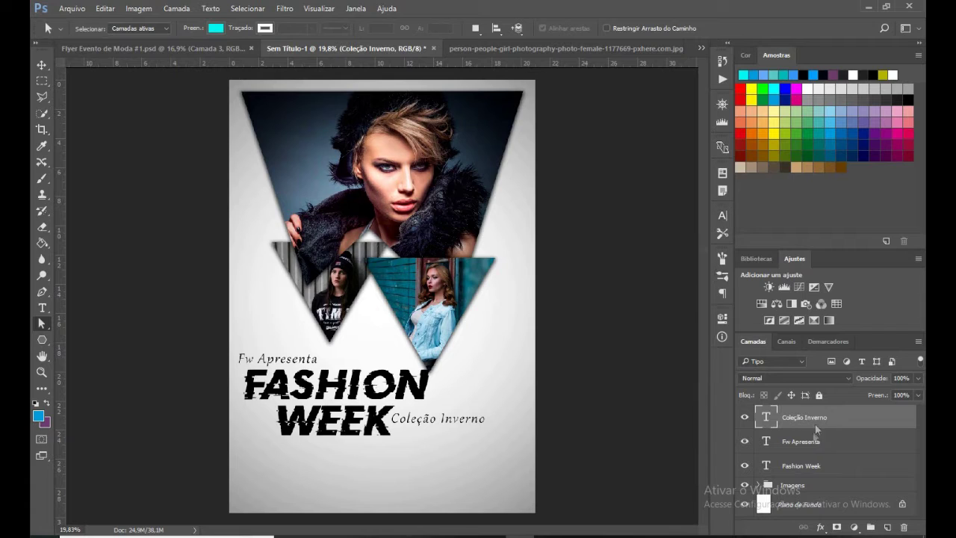
{"action": "key", "text": "t"}
{"action": "left_click", "coordinate": [263, 449]}
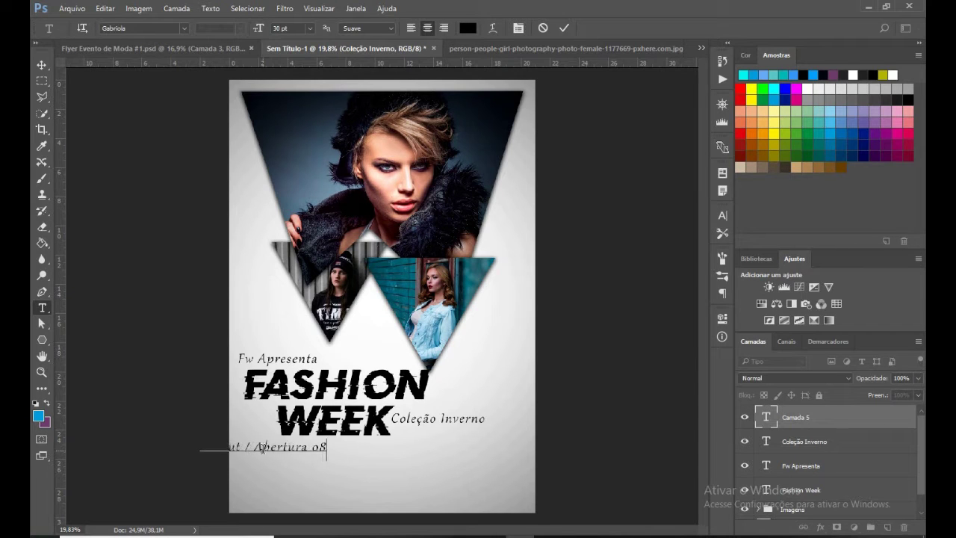
Finish the date and opening-time line and centre it under the title
{"action": "type", "text": "Aberto ao"}
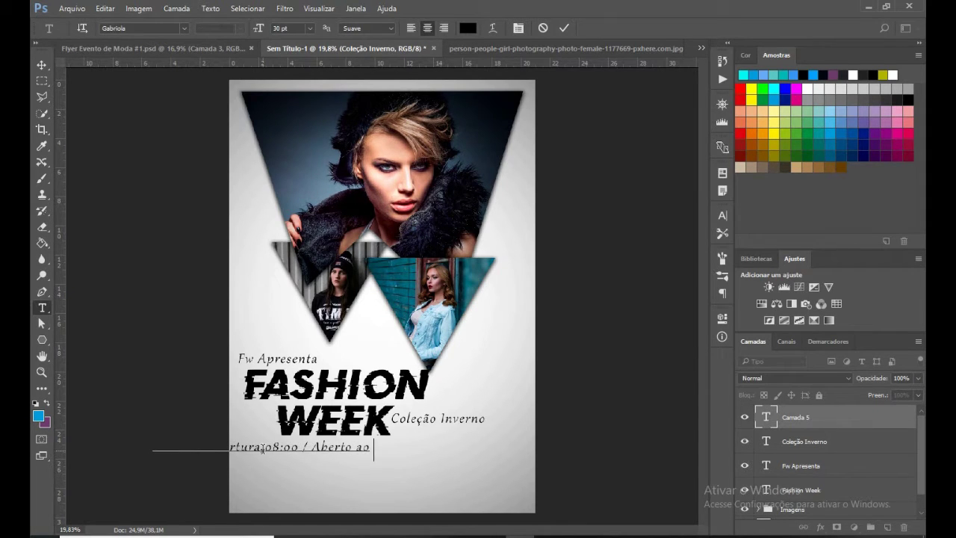
{"action": "key", "text": "ctrl+Return"}
{"action": "key", "text": "v"}
{"action": "left_click_drag", "start_coordinate": [342, 452], "coordinate": [452, 449]}
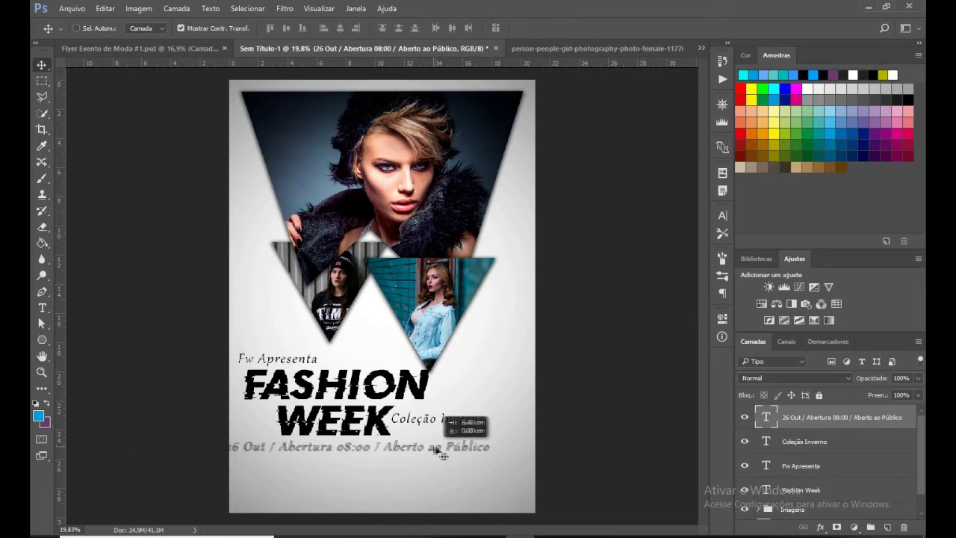
Set the date line in a condensed bold font, replacing 'Aberto ao Público' with 'ENTRADA LIVRE'
{"action": "left_click", "coordinate": [722, 215]}
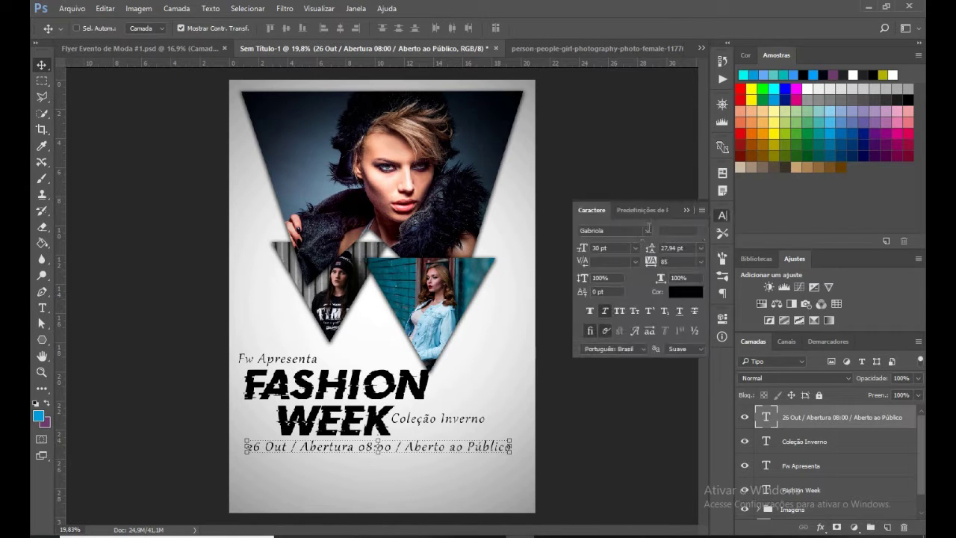
{"action": "left_click", "coordinate": [647, 230]}
{"action": "left_click", "coordinate": [627, 190]}
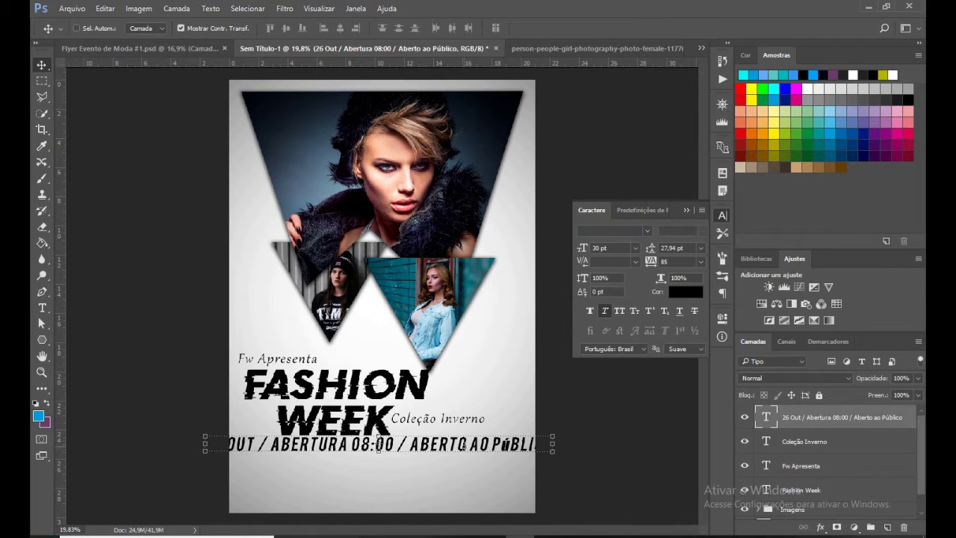
{"action": "double_click", "coordinate": [766, 416]}
{"action": "left_click_drag", "start_coordinate": [412, 446], "coordinate": [591, 449]}
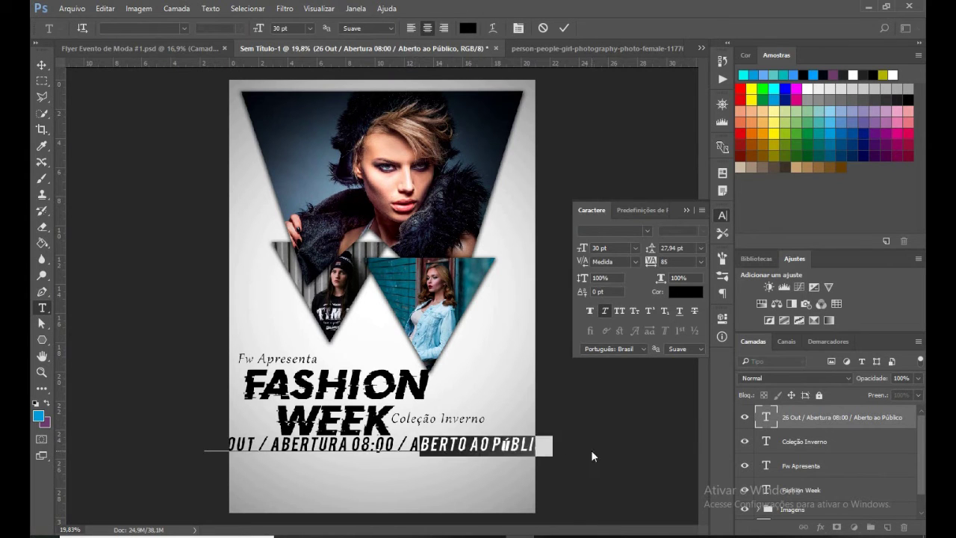
{"action": "key", "text": "BackSpace"}
{"action": "type", "text": "ENTRADA LIVRE"}
{"action": "key", "text": "ctrl+Return"}
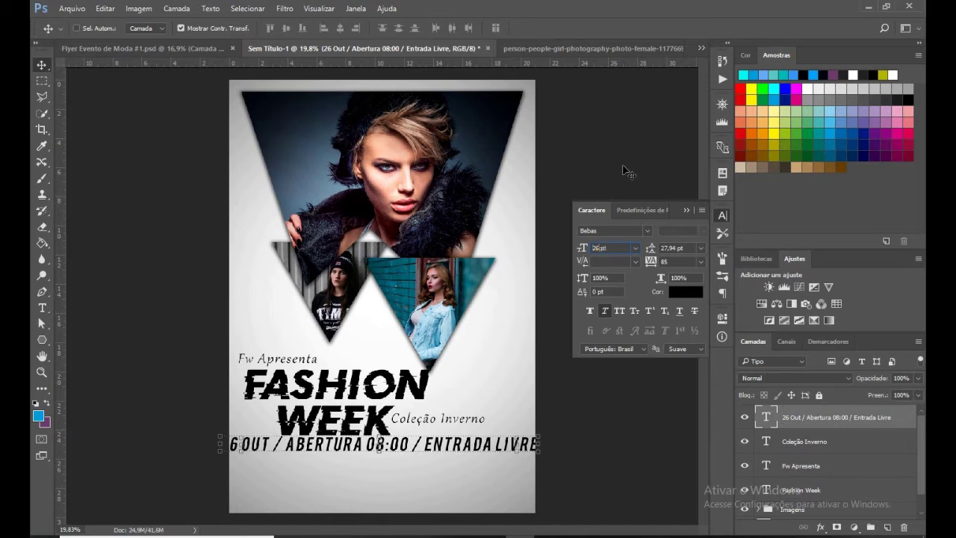
Adjust the date line's font size from 26 pt down to 25 pt
{"action": "key", "text": "Return"}
{"action": "key", "text": "Down"}
{"action": "key", "text": "a"}
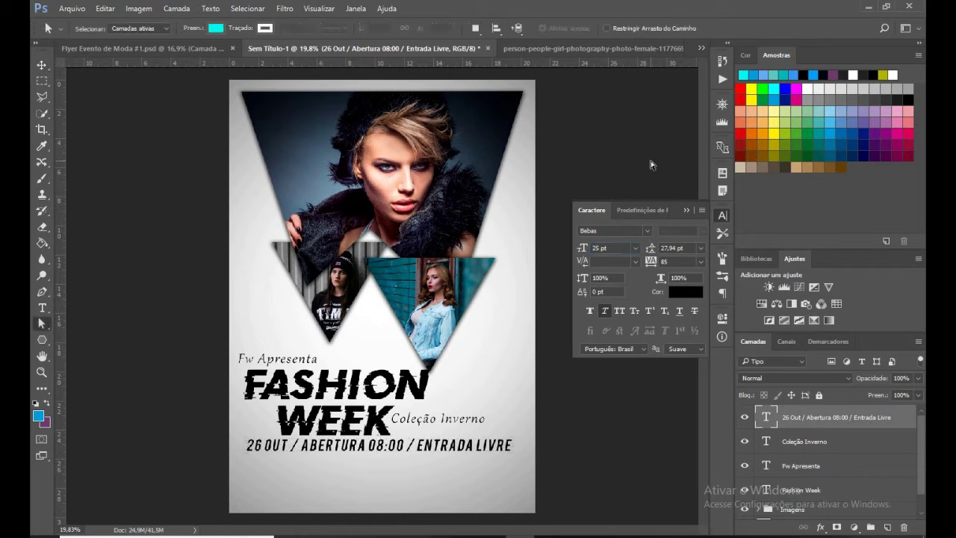
{"action": "key", "text": "v"}
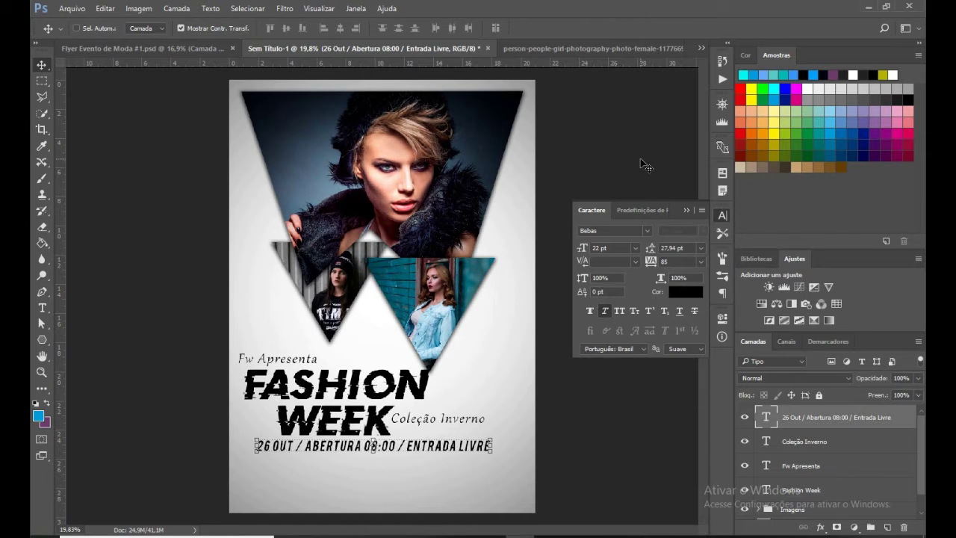
Type the tagline 'À tendência Moda Inverno em um só lugar!' centred under the date
{"action": "key", "text": "a"}
{"action": "key", "text": "v"}
{"action": "key", "text": "a"}
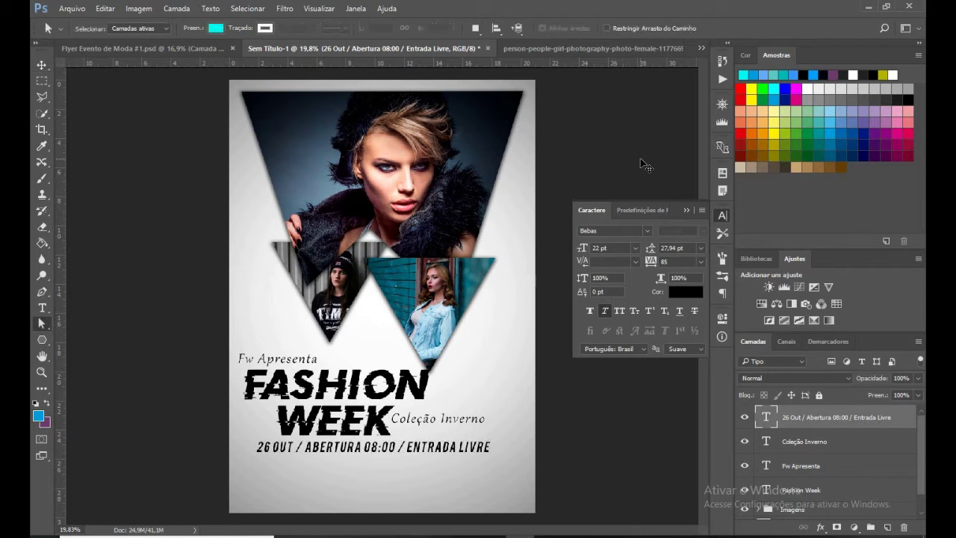
{"action": "key", "text": "t"}
{"action": "left_click", "coordinate": [278, 467]}
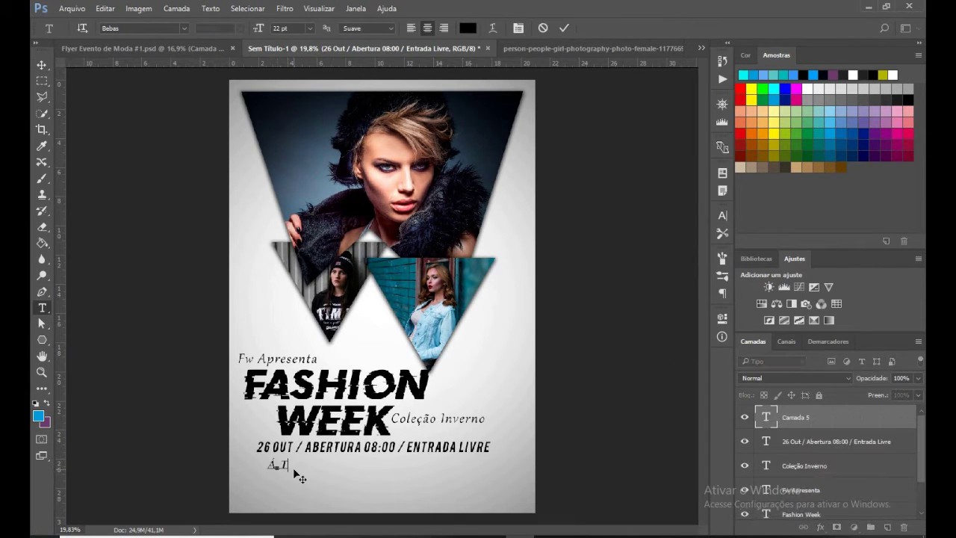
{"action": "type", "text": "Tendên"}
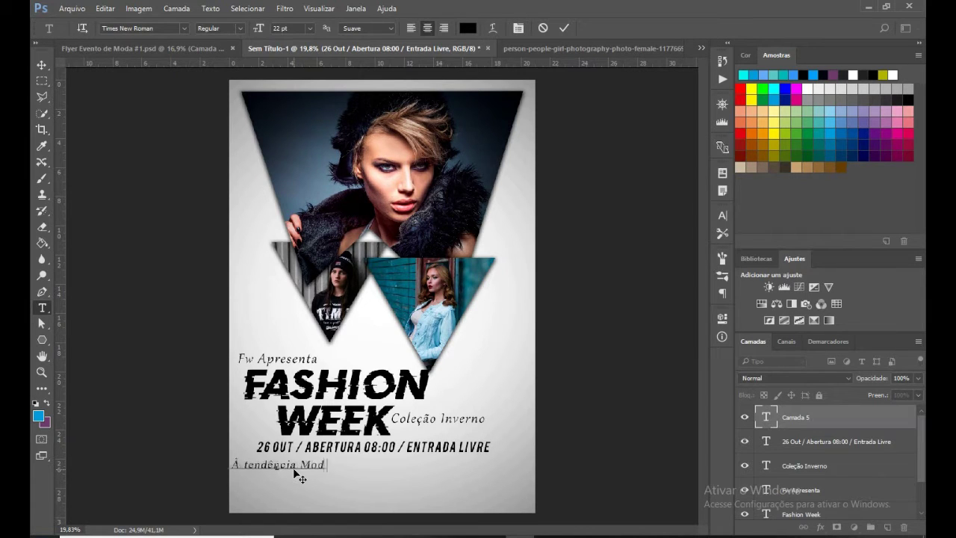
{"action": "type", "text": " lugar!"}
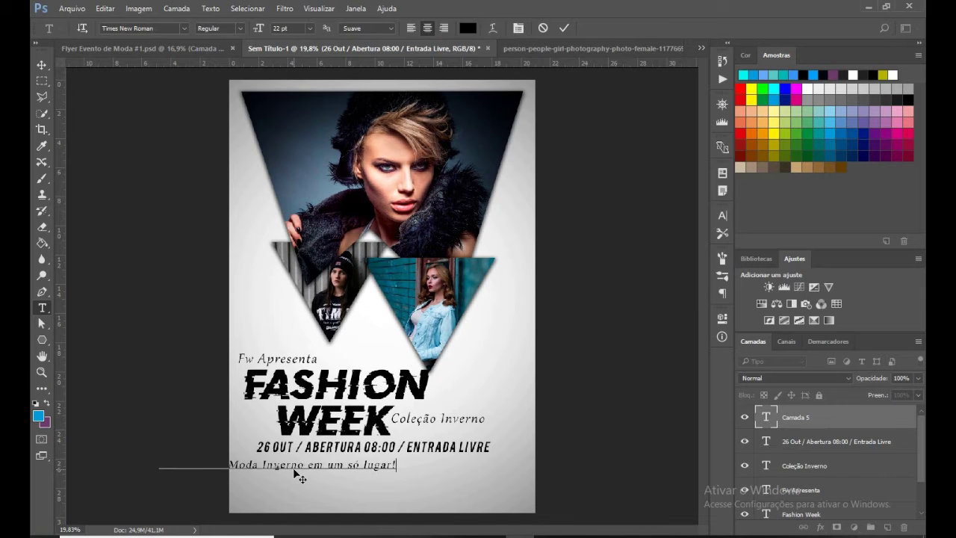
{"action": "key", "text": "ctrl+Return"}
{"action": "key", "text": "v"}
{"action": "left_click_drag", "start_coordinate": [293, 467], "coordinate": [401, 464]}
Enlarge the tagline to 26 pt
{"action": "left_click", "coordinate": [721, 215]}
{"action": "key", "text": "Up"}
{"action": "key", "text": "Up"}
{"action": "key", "text": "Up"}
{"action": "key", "text": "Up"}
{"action": "key", "text": "Return"}
{"action": "key", "text": "a"}
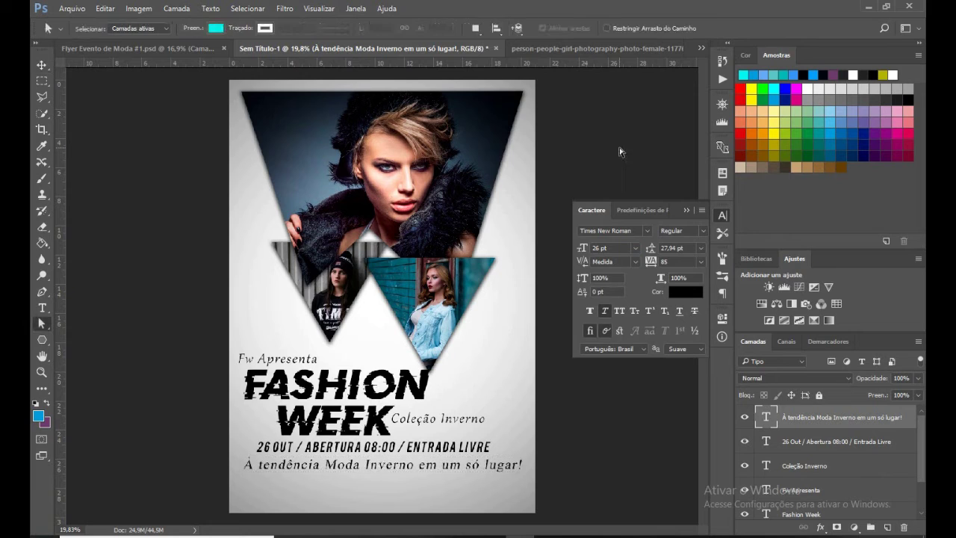
Duplicate the tagline into a 22 pt 'Shopping Laguna Beach' address line below it
{"action": "key", "text": "t"}
{"action": "double_click", "coordinate": [763, 419]}
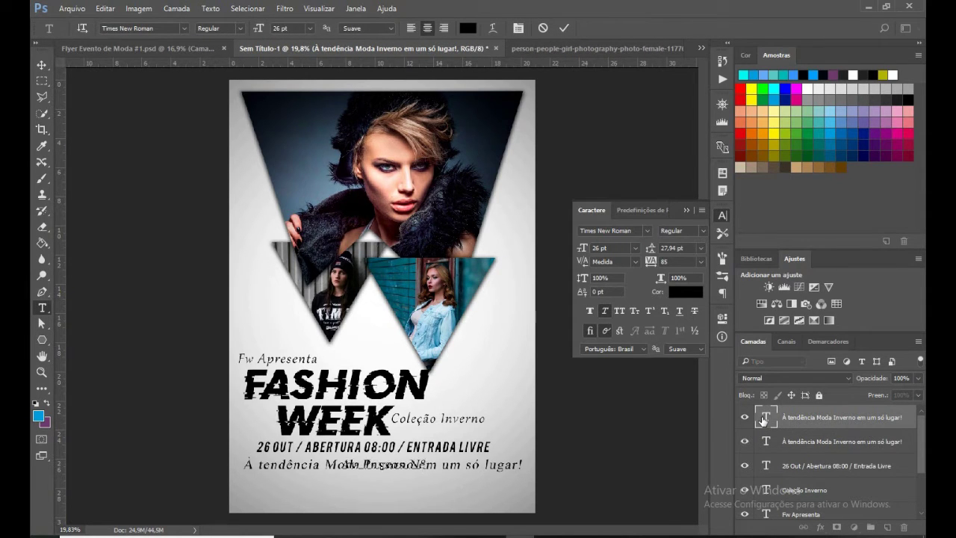
{"action": "type", "text": "opping Laguna Beach"}
{"action": "key", "text": "ctrl+Return"}
{"action": "key", "text": "a"}
{"action": "key", "text": "v"}
{"action": "key", "text": "shift+Down"}
{"action": "key", "text": "shift+Down"}
{"action": "key", "text": "shift+Down"}
{"action": "key", "text": "shift+Down"}
{"action": "key", "text": "shift+Down"}
{"action": "key", "text": "shift+Down"}
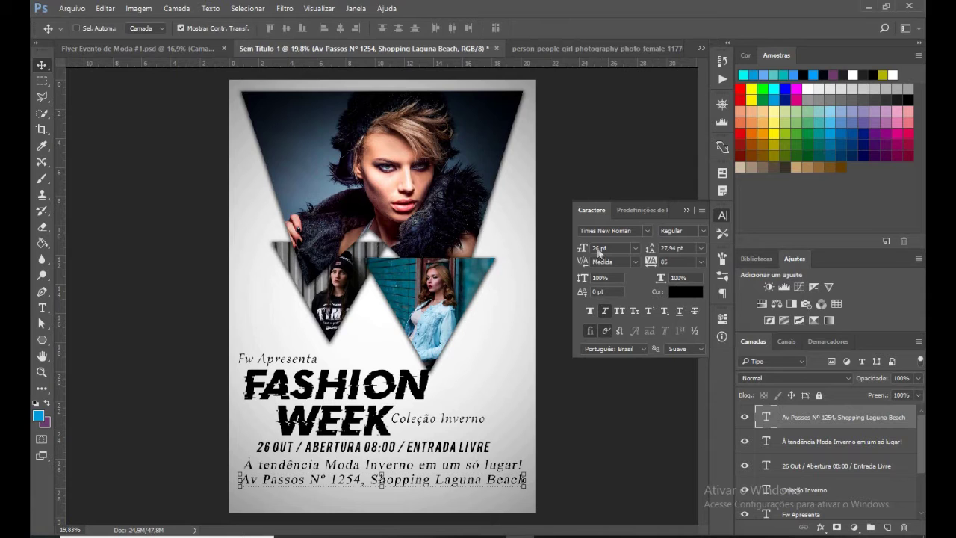
{"action": "type", "text": "2"}
{"action": "key", "text": "Return"}
{"action": "key", "text": "a"}
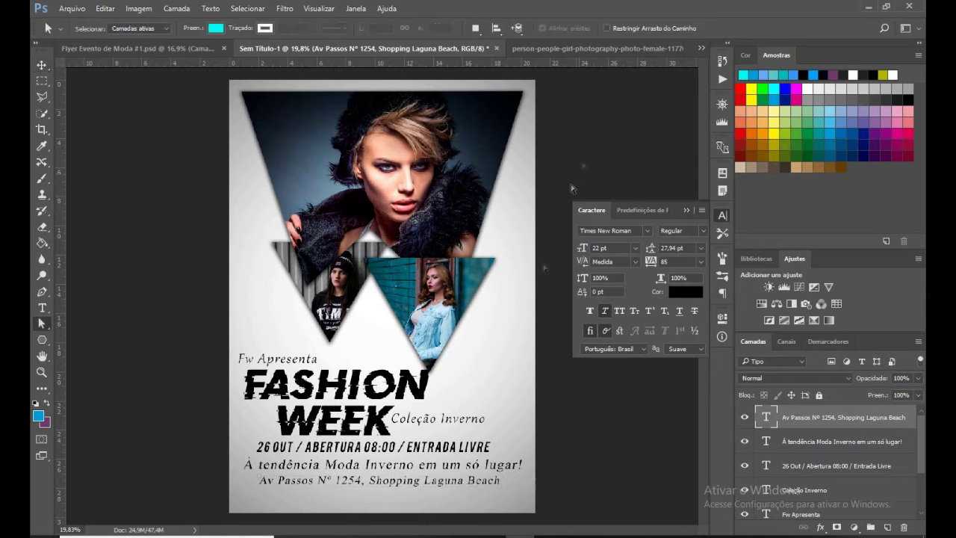
Scale the whole text block down to 95% and nudge it upward
{"action": "scroll", "coordinate": [822, 463], "scroll_direction": "down", "scroll_amount": 2}
{"action": "left_click", "coordinate": [801, 468], "text": "shift"}
{"action": "key", "text": "ctrl+t"}
{"action": "left_click_drag", "start_coordinate": [525, 351], "coordinate": [514, 359]}
{"action": "key", "text": "shift+Up"}
{"action": "key", "text": "shift+Up"}
{"action": "key", "text": "shift+Up"}
{"action": "key", "text": "shift+Up"}
{"action": "key", "text": "shift+Up"}
{"action": "key", "text": "Return"}
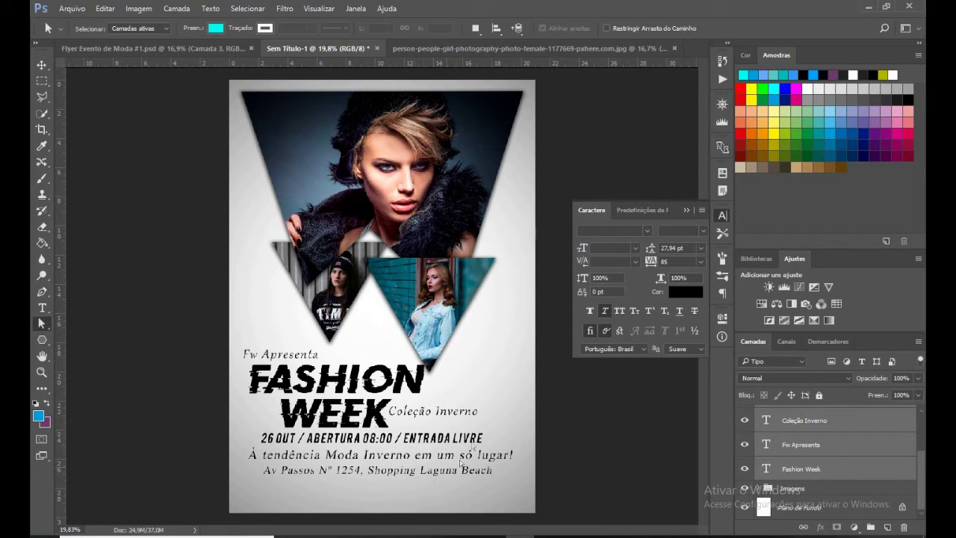
Nudge the address line slightly down beneath the tagline
{"action": "left_click", "coordinate": [844, 438]}
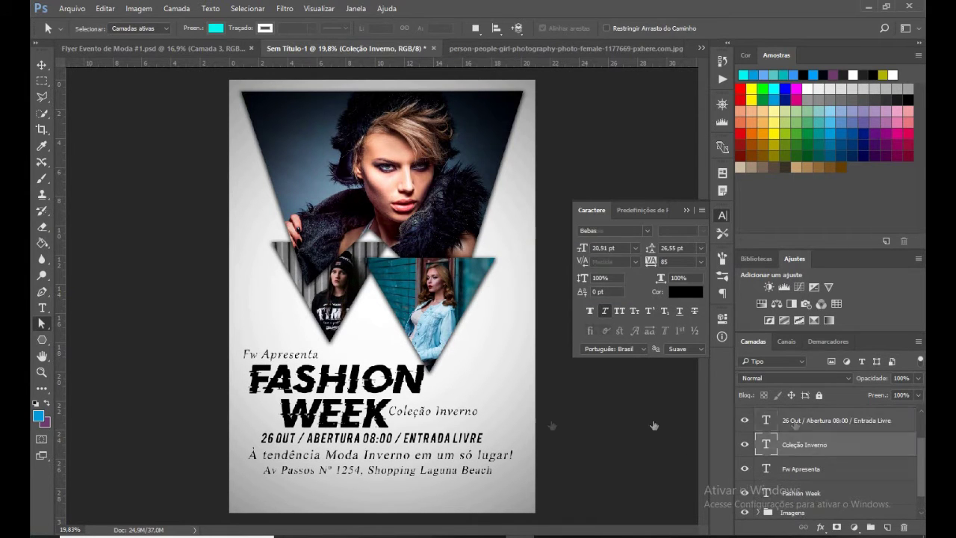
{"action": "scroll", "coordinate": [810, 453], "scroll_direction": "up", "scroll_amount": 1}
{"action": "left_click", "coordinate": [777, 422]}
{"action": "key", "text": "v"}
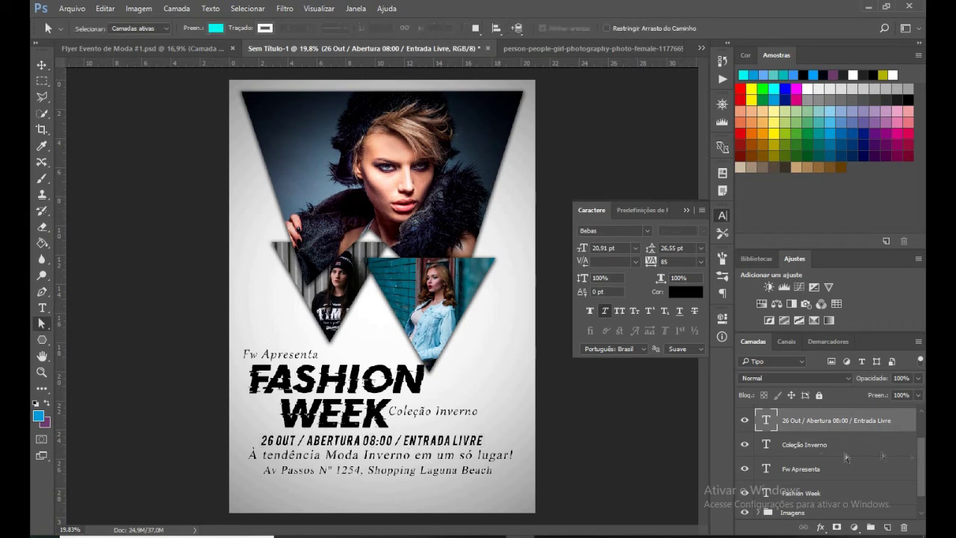
{"action": "left_click", "coordinate": [458, 458], "text": "ctrl"}
{"action": "left_click", "coordinate": [374, 471], "text": "ctrl"}
{"action": "key", "text": "shift+Down"}
{"action": "key", "text": "a"}
Group all the text layers together
{"action": "key", "text": "t"}
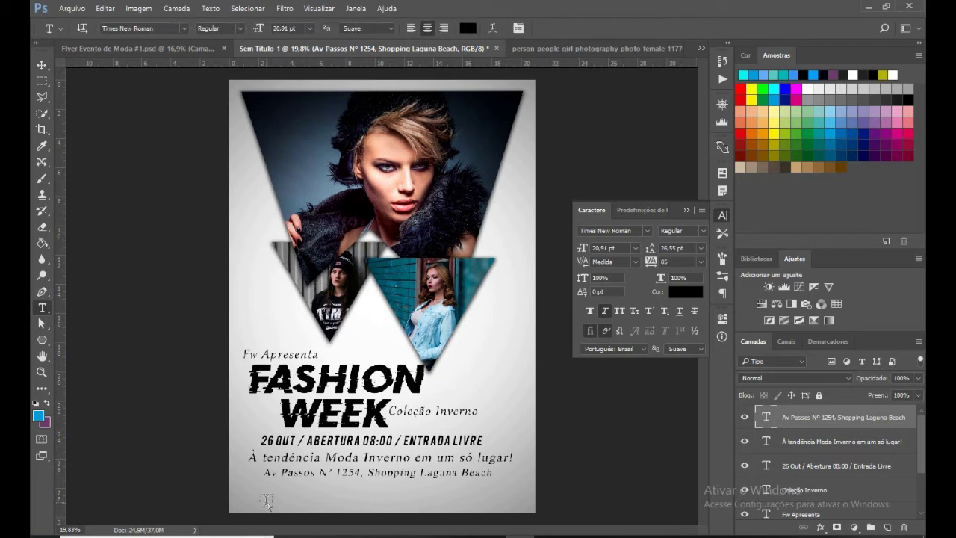
{"action": "left_click", "coordinate": [687, 210]}
{"action": "scroll", "coordinate": [851, 448], "scroll_direction": "down", "scroll_amount": 5}
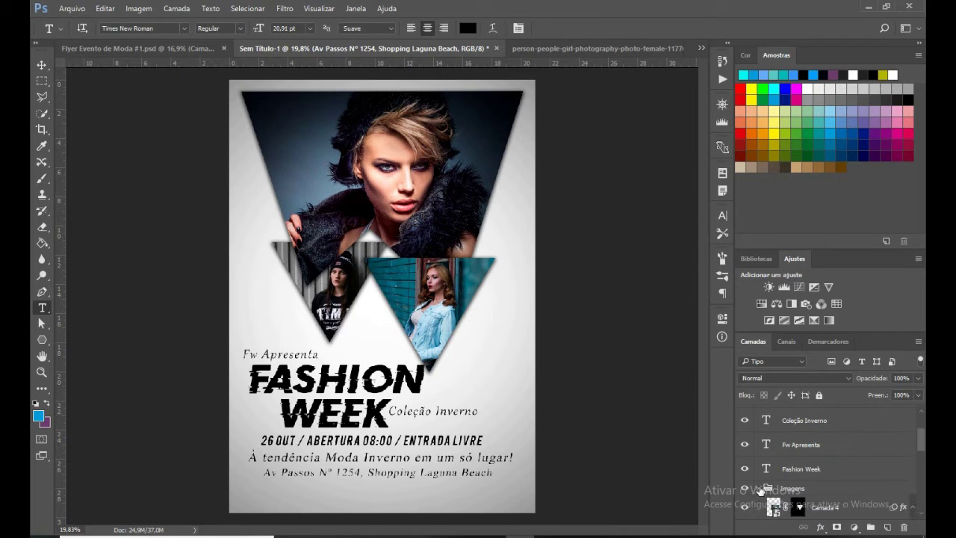
{"action": "left_click", "coordinate": [801, 468], "text": "shift"}
{"action": "key", "text": "ctrl+g"}
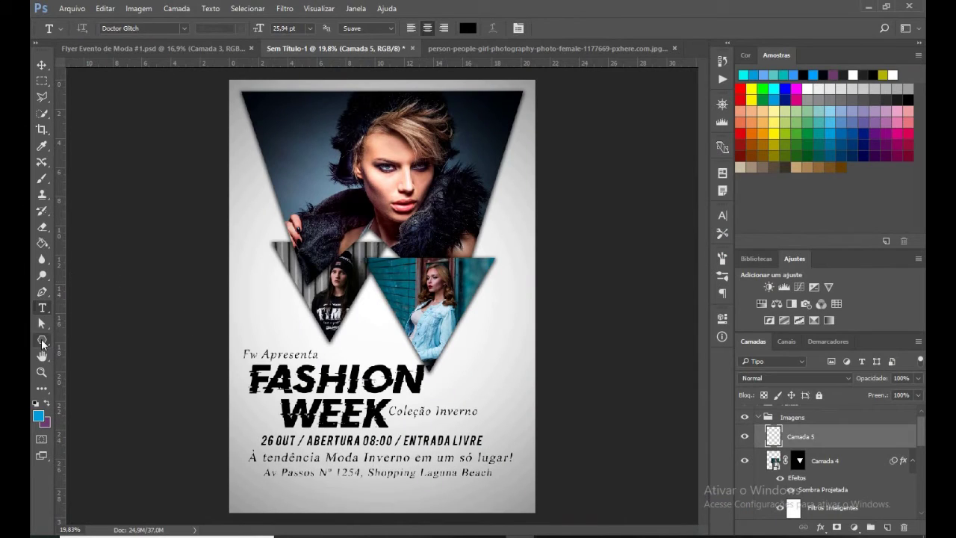
Draw a small inverted triangle near the flyer's bottom-right corner with the Polygon tool
{"action": "left_click", "coordinate": [42, 341]}
{"action": "left_click_drag", "start_coordinate": [484, 484], "coordinate": [482, 499]}
{"action": "key", "text": "v"}
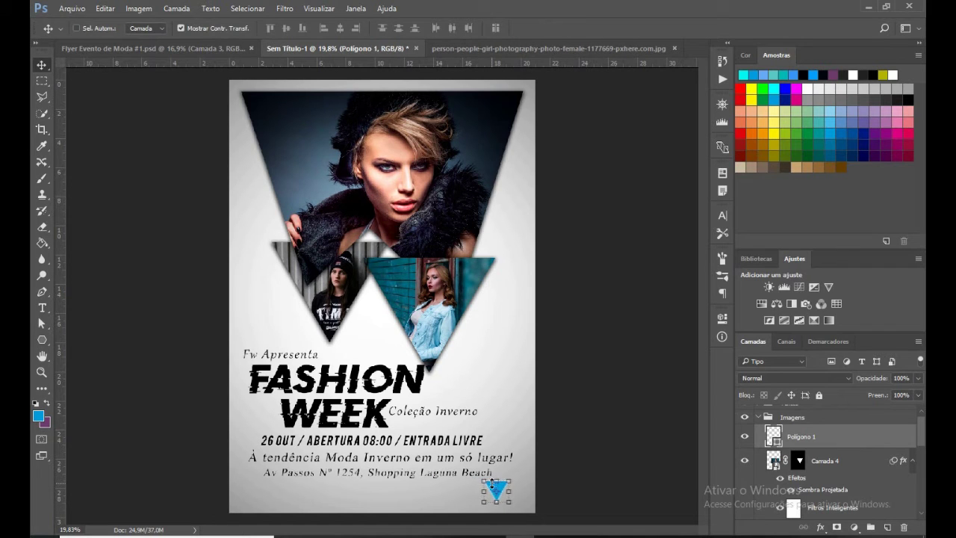
{"action": "key", "text": "a"}
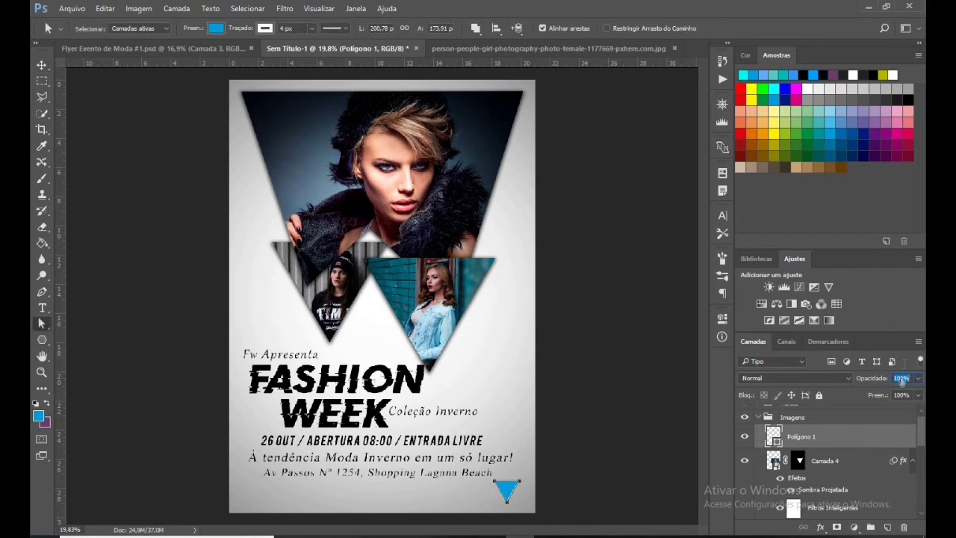
{"action": "type", "text": "80"}
Duplicate the triangle, offset the copy beneath the original, and fill it cyan
{"action": "key", "text": "ctrl+j"}
{"action": "key", "text": "v"}
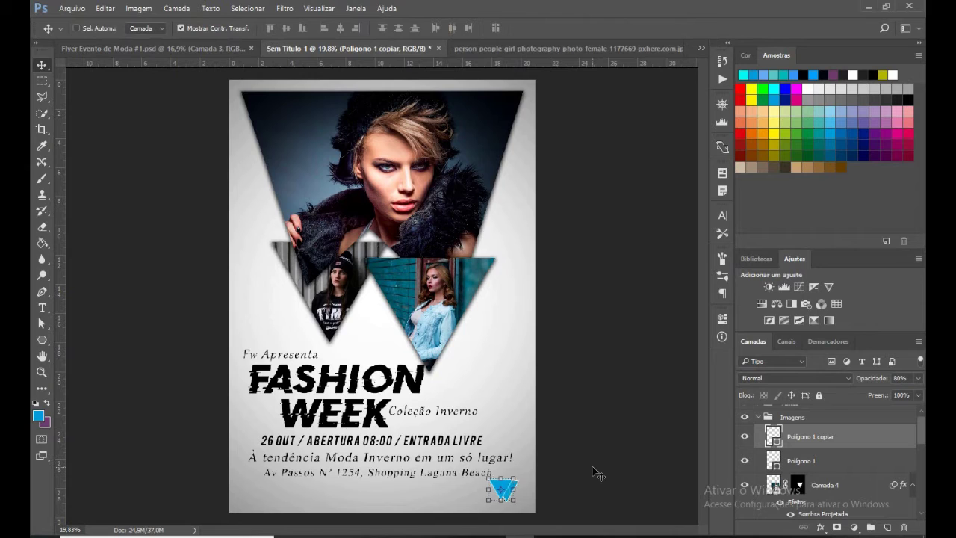
{"action": "key", "text": "ctrl+bracketleft"}
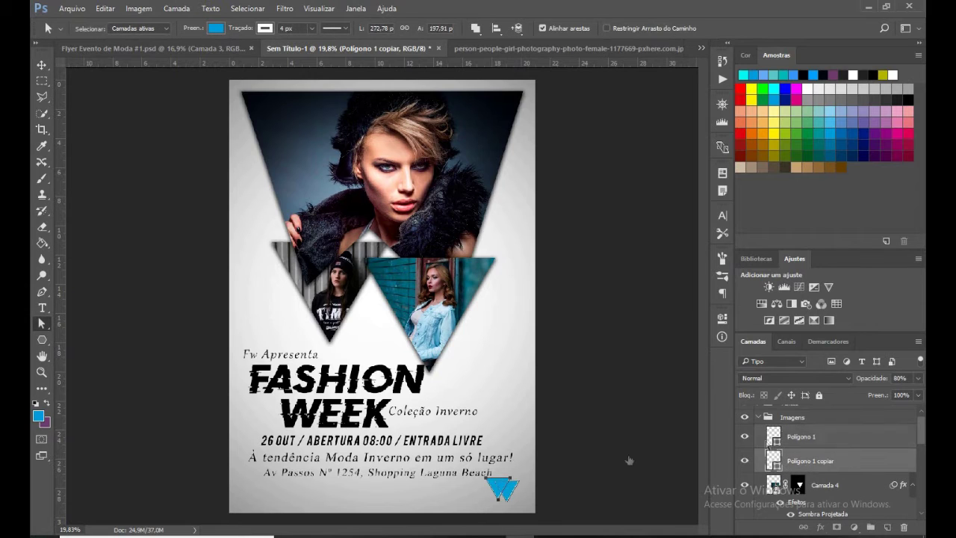
{"action": "key", "text": "shift+alt+bracketright"}
{"action": "key", "text": "a"}
{"action": "key", "text": "alt+bracketleft"}
{"action": "left_click", "coordinate": [216, 28]}
{"action": "left_click", "coordinate": [233, 83]}
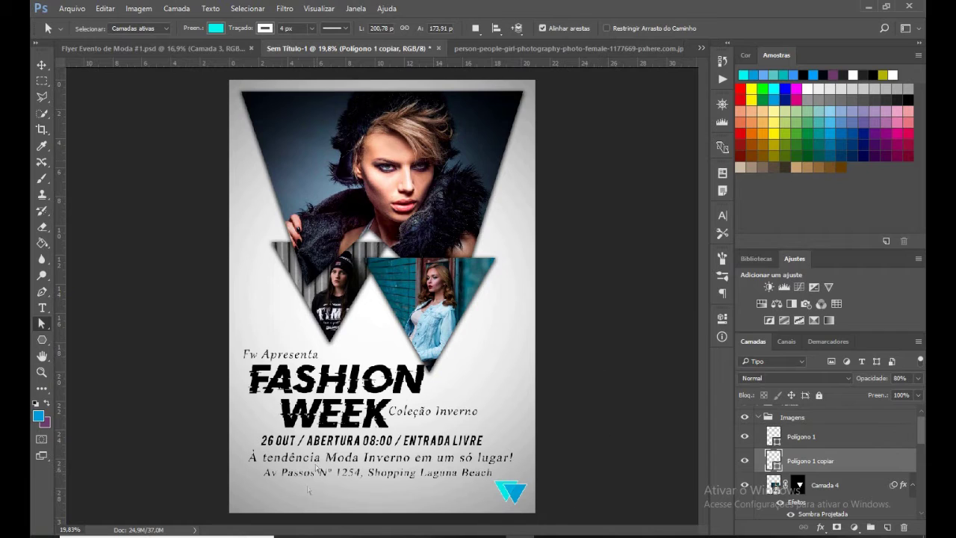
Copy the triangle into the top-right corner, rotated to fit the corner
{"action": "left_click", "coordinate": [803, 440]}
{"action": "key", "text": "v"}
{"action": "key", "text": "ctrl+j"}
{"action": "mouse_move", "coordinate": [508, 491]}
{"action": "left_mouse_down"}
{"action": "mouse_move", "coordinate": [511, 94]}
{"action": "mouse_move", "coordinate": [538, 88]}
{"action": "left_mouse_up"}
{"action": "key", "text": "ctrl+t"}
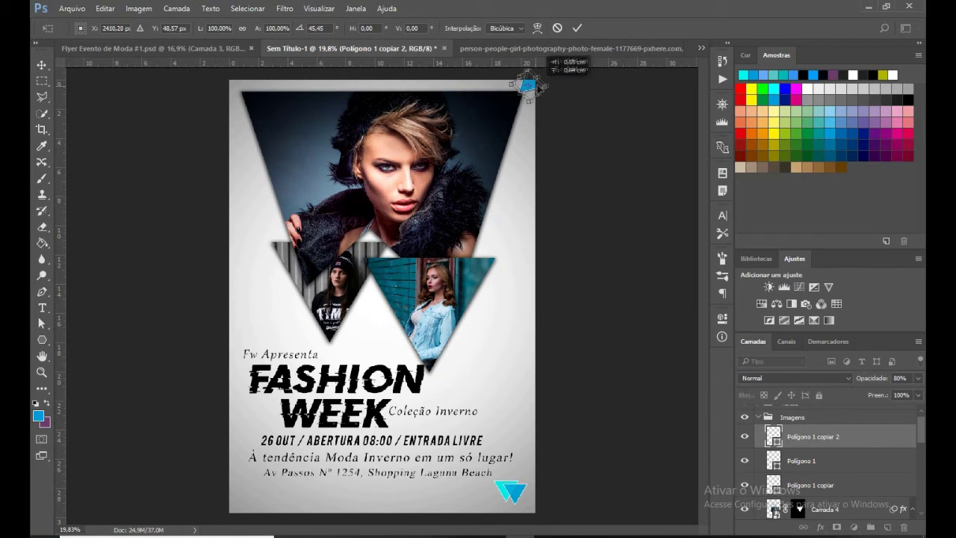
{"action": "key", "text": "Return"}
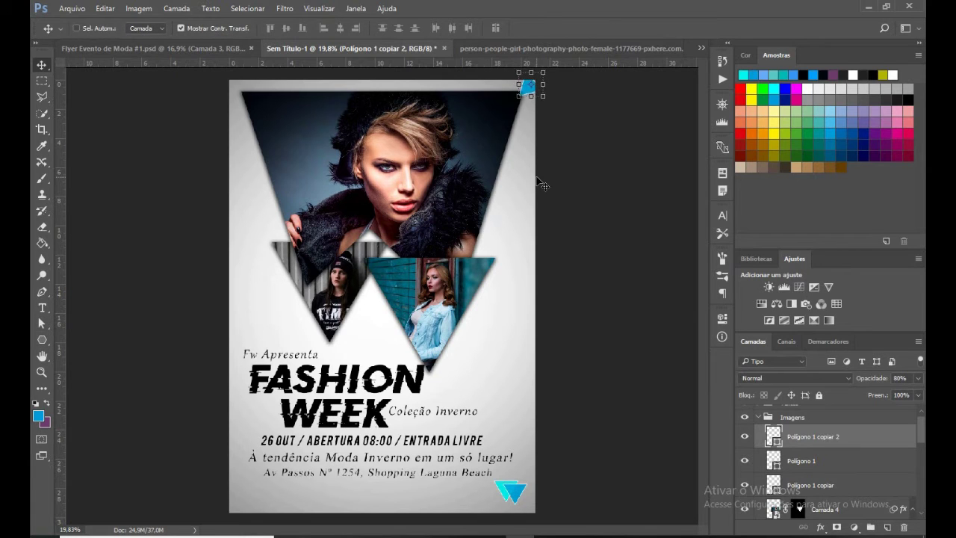
Copy the cyan triangle into the bottom-left corner, rotated to point down
{"action": "key", "text": "a"}
{"action": "left_click", "coordinate": [805, 482]}
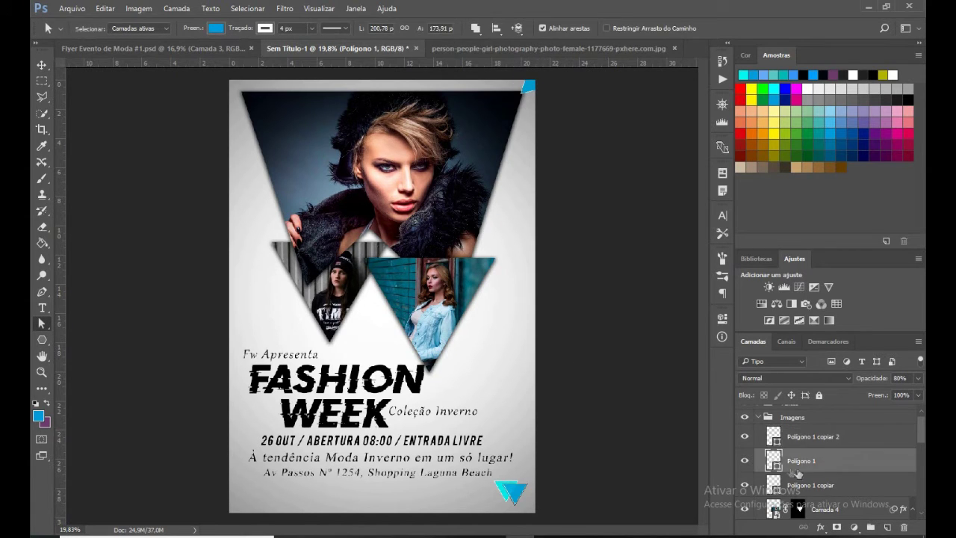
{"action": "key", "text": "ctrl+j"}
{"action": "key", "text": "v"}
{"action": "left_click_drag", "start_coordinate": [501, 488], "coordinate": [233, 502]}
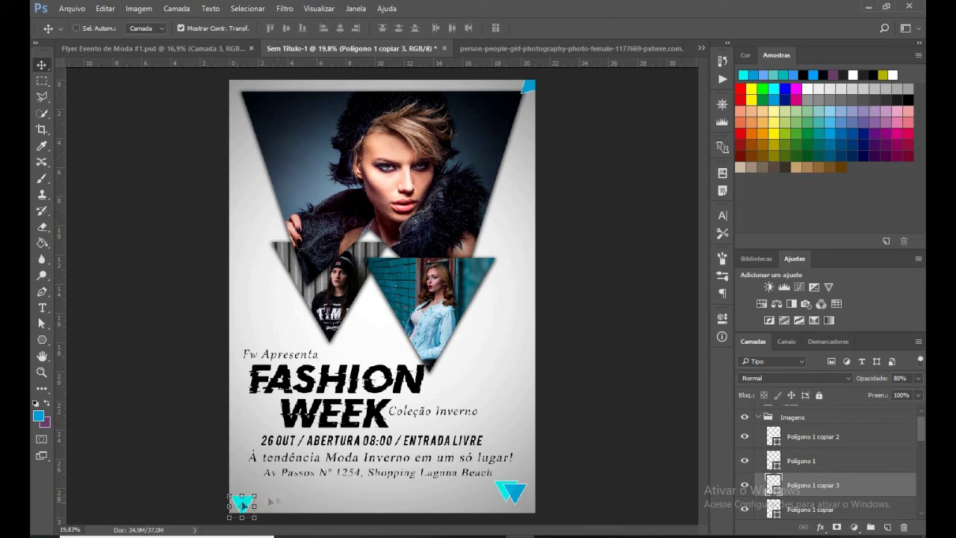
{"action": "key", "text": "ctrl+t"}
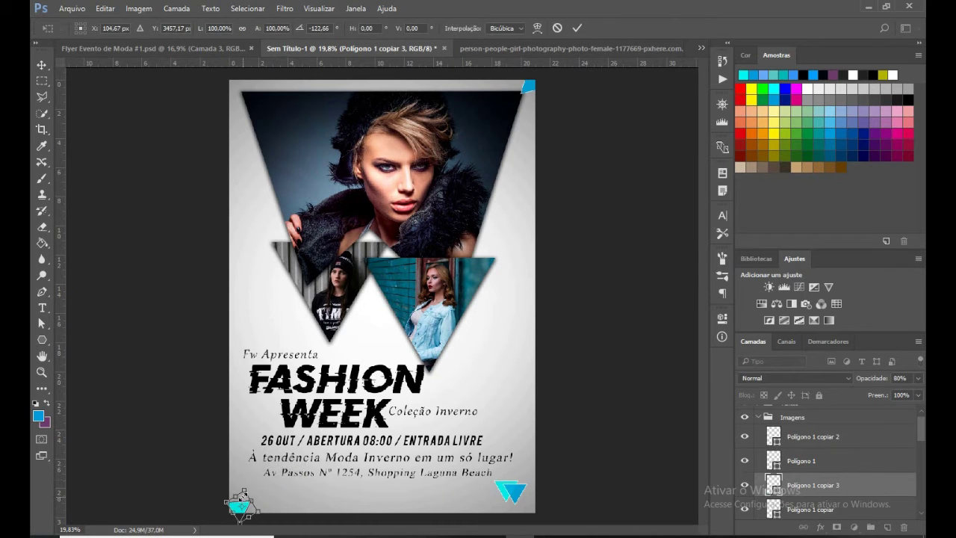
{"action": "left_click_drag", "start_coordinate": [240, 499], "coordinate": [250, 509]}
{"action": "key", "text": "Return"}
{"action": "key", "text": "a"}
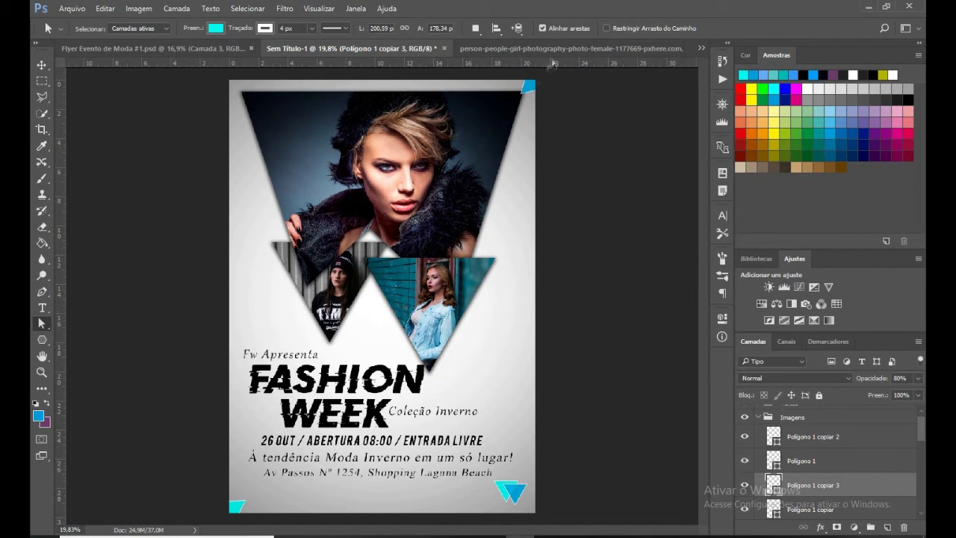
Hide the right denim photo triangle layer
{"action": "scroll", "coordinate": [822, 463], "scroll_direction": "down", "scroll_amount": 3}
{"action": "left_click", "coordinate": [822, 450]}
{"action": "left_click", "coordinate": [745, 452]}
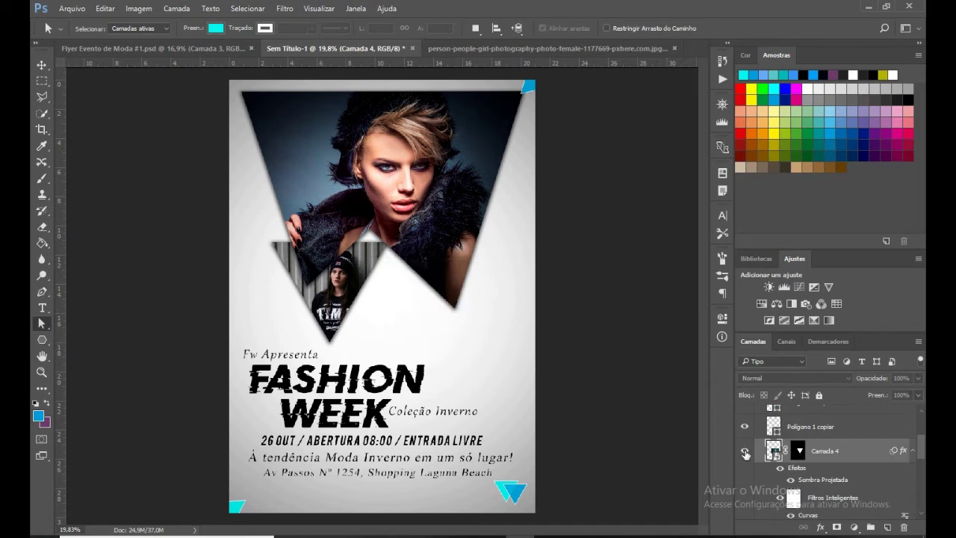
Show the denim photo triangle again and scale the photo layer down to about 95%
{"action": "scroll", "coordinate": [821, 463], "scroll_direction": "down", "scroll_amount": 2}
{"action": "left_click", "coordinate": [773, 475], "text": "ctrl"}
{"action": "left_click", "coordinate": [850, 477]}
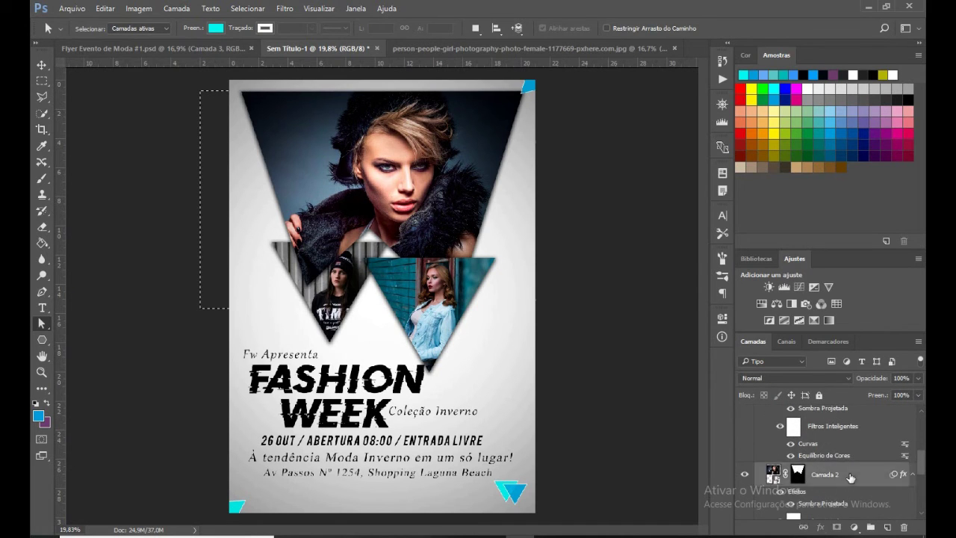
{"action": "scroll", "coordinate": [850, 477], "scroll_direction": "down", "scroll_amount": 2}
{"action": "left_click", "coordinate": [825, 486]}
{"action": "key", "text": "ctrl+t"}
{"action": "key", "text": "Return"}
{"action": "left_click_drag", "start_coordinate": [529, 90], "coordinate": [525, 96]}
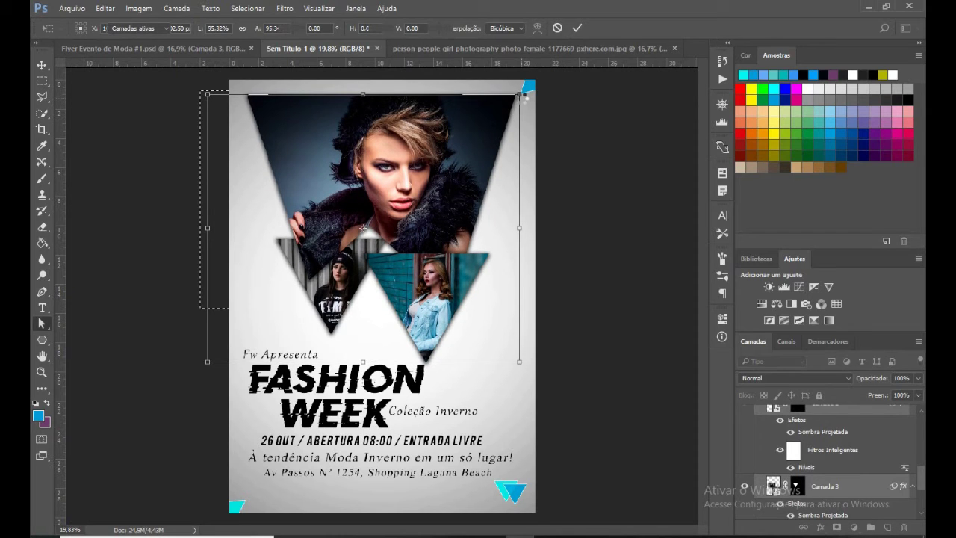
{"action": "key", "text": "Return"}
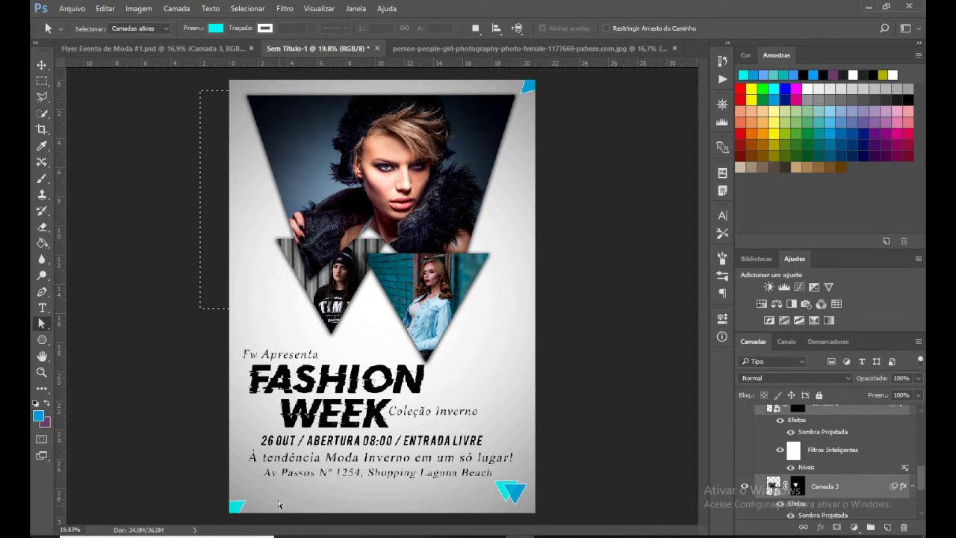
Start a new text line at the flyer's bottom-left with the Type tool
{"action": "key", "text": "t"}
{"action": "key", "text": "alt+bracketright"}
{"action": "key", "text": "alt+bracketright"}
{"action": "key", "text": "alt+bracketright"}
{"action": "key", "text": "alt+bracketright"}
{"action": "left_click", "coordinate": [260, 502]}
Add an 'Info:' label, then a phone number text placed to its right
{"action": "type", "text": "Info"}
{"action": "key", "text": "ctrl+Return"}
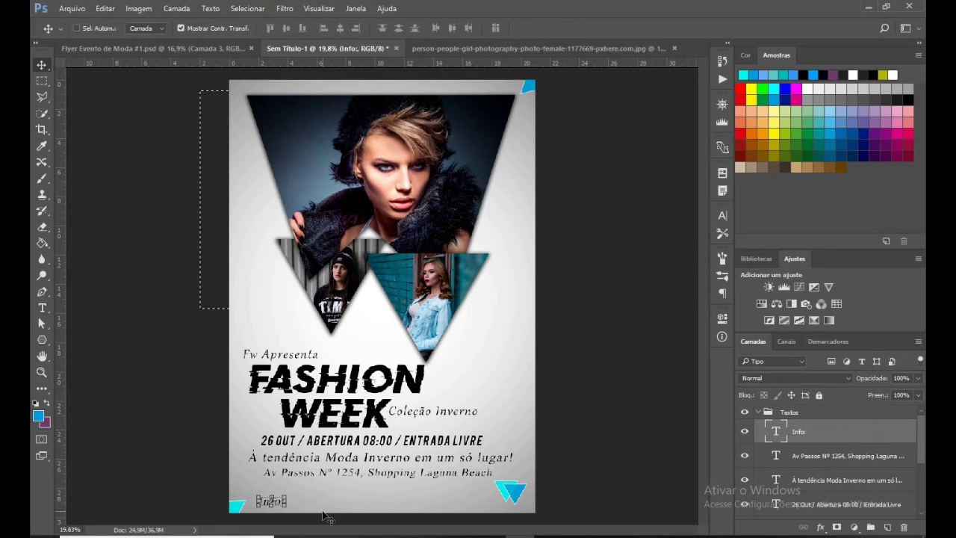
{"action": "key", "text": "t"}
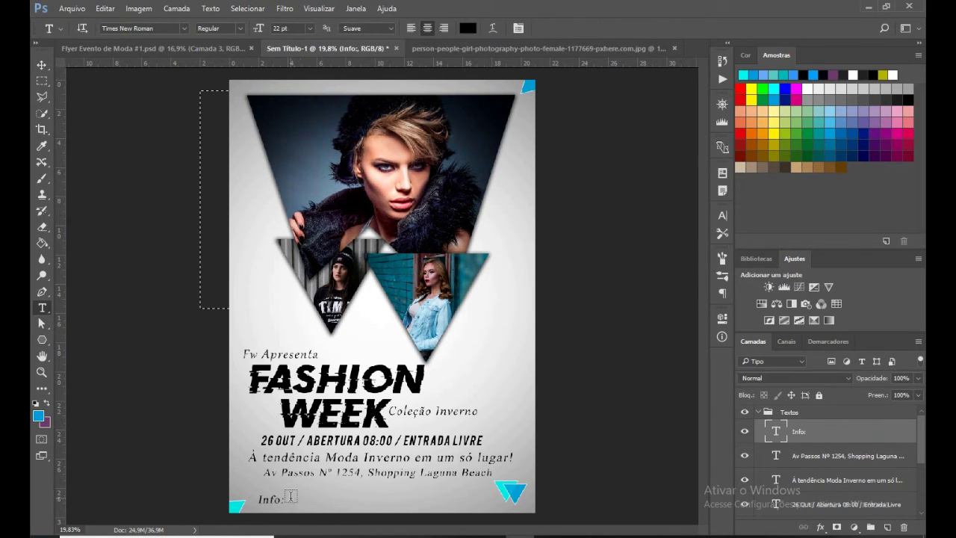
{"action": "left_click", "coordinate": [294, 500]}
{"action": "key", "text": "ctrl+Return"}
{"action": "left_click_drag", "start_coordinate": [311, 509], "coordinate": [335, 506]}
Drag the WhatsApp icon image from the icons folder onto the flyer
{"action": "key", "text": "alt+Tab"}
{"action": "left_click", "coordinate": [42, 41]}
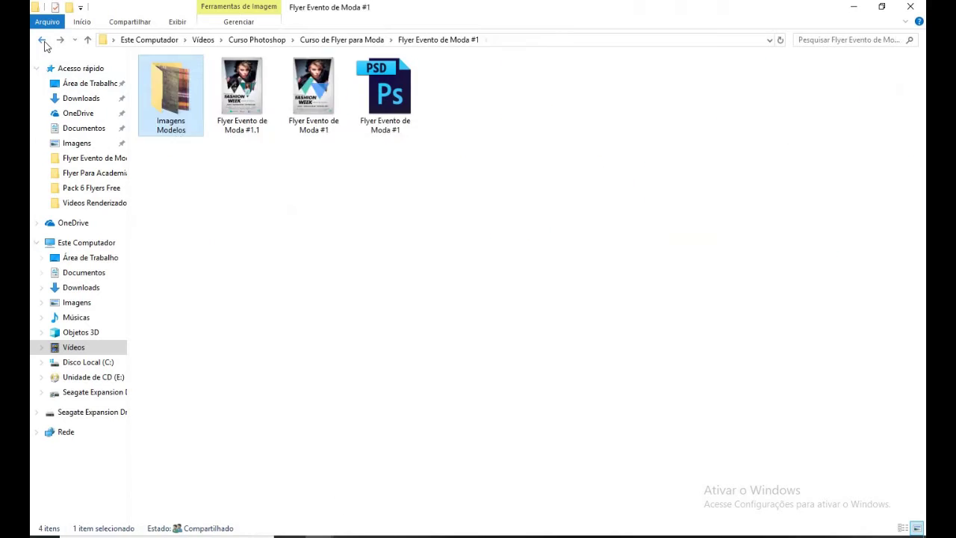
{"action": "key", "text": "Right"}
{"action": "key", "text": "Return"}
{"action": "key", "text": "BackSpace"}
{"action": "key", "text": "Right"}
{"action": "key", "text": "Return"}
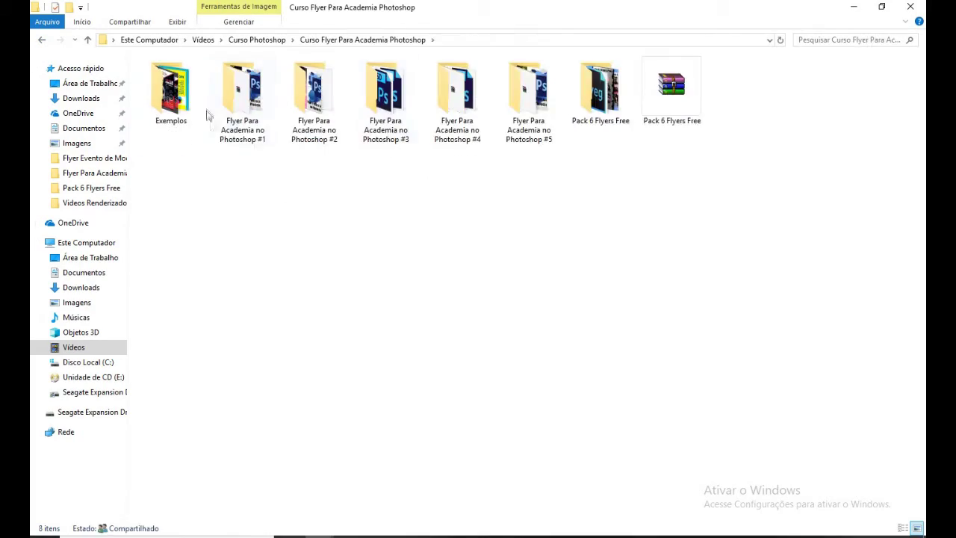
{"action": "double_click", "coordinate": [243, 90]}
{"action": "mouse_move", "coordinate": [456, 191]}
{"action": "left_mouse_down"}
{"action": "mouse_move", "coordinate": [543, 527]}
{"action": "mouse_move", "coordinate": [403, 299]}
{"action": "mouse_move", "coordinate": [292, 500]}
{"action": "left_mouse_up"}
Commit the WhatsApp icon beside Info: and select it together with the phone number
{"action": "key", "text": "Return"}
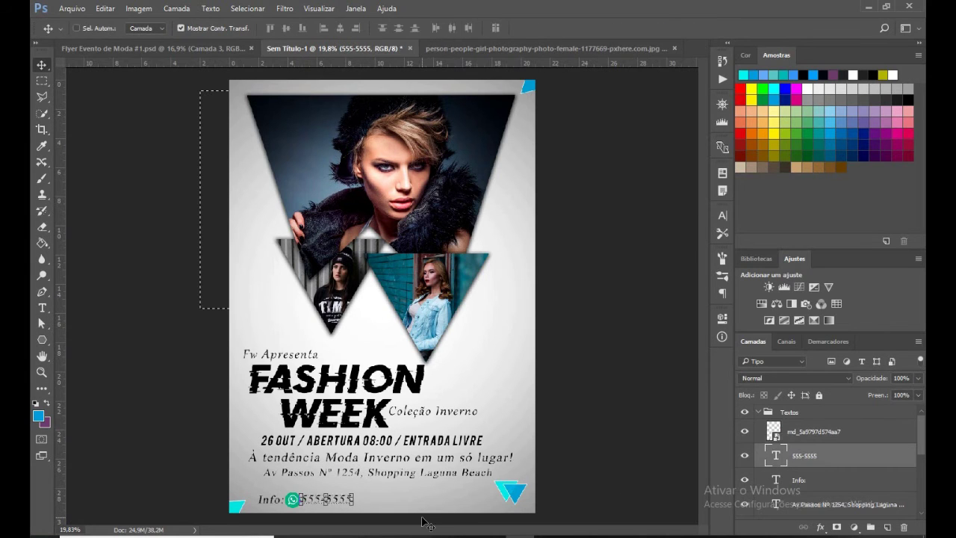
{"action": "key", "text": "alt+bracketright"}
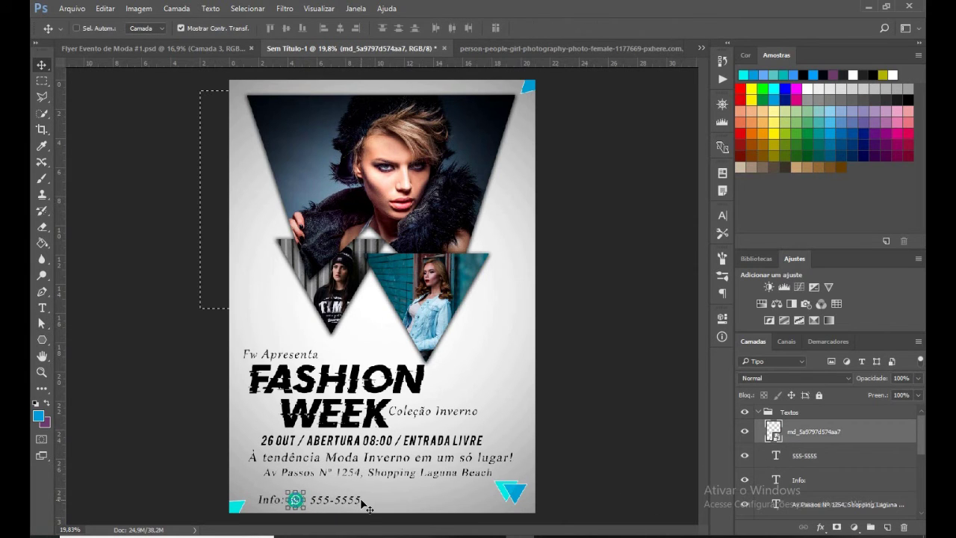
{"action": "key", "text": "a"}
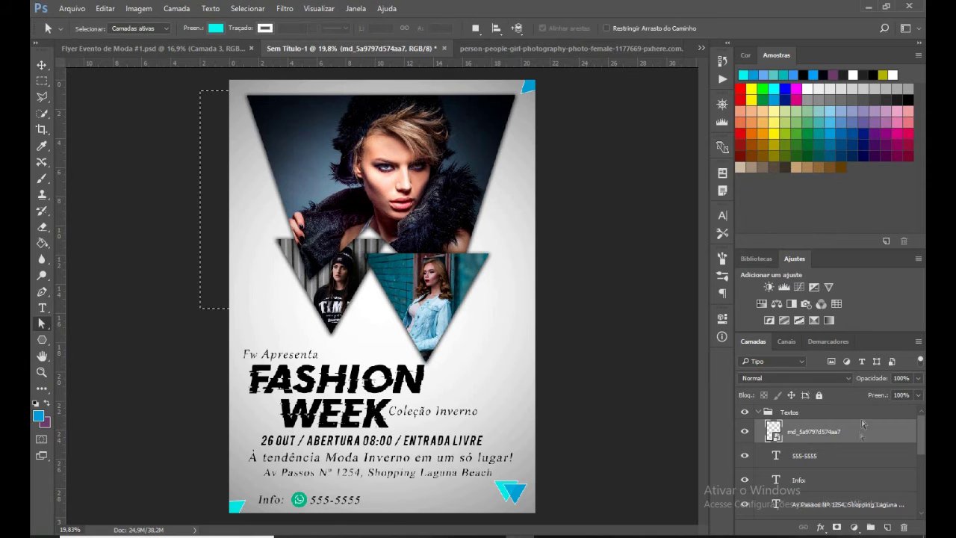
{"action": "left_click", "coordinate": [797, 459]}
{"action": "key", "text": "alt+shift+bracketright"}
{"action": "key", "text": "v"}
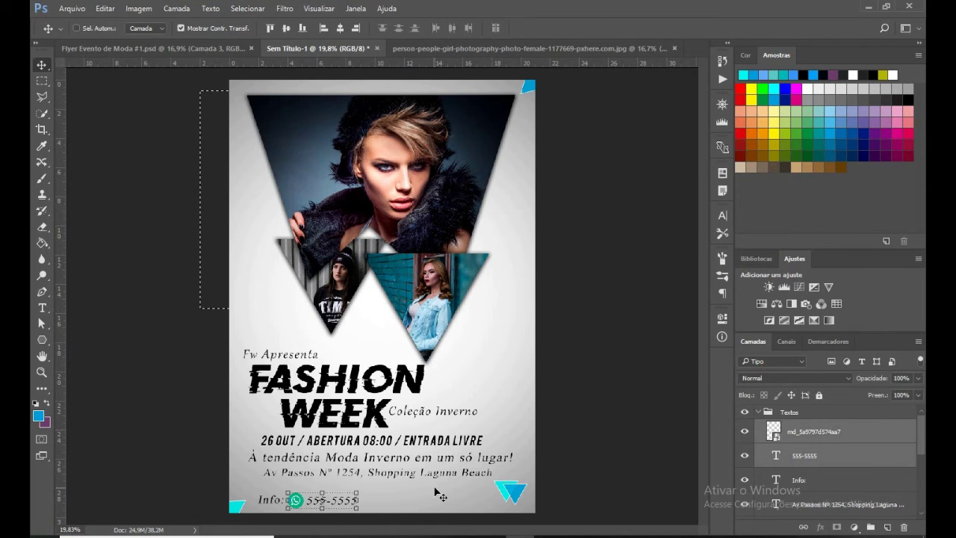
Make the Info: label bold at 26 pt in the Character settings
{"action": "key", "text": "a"}
{"action": "left_click", "coordinate": [796, 479]}
{"action": "left_click", "coordinate": [723, 215]}
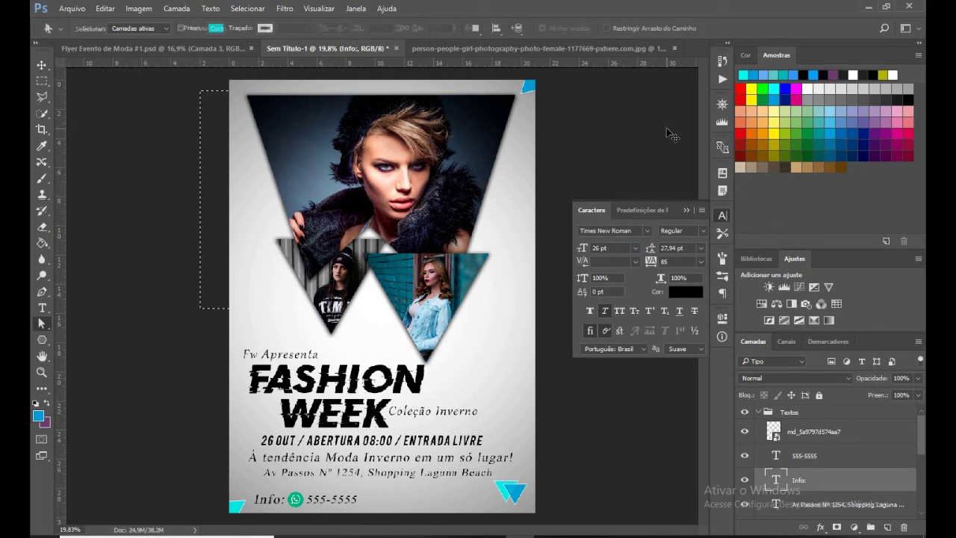
{"action": "left_click", "coordinate": [687, 210]}
Place the instagram_PNG11 icon from the icons folder and shrink it
{"action": "key", "text": "alt+Tab"}
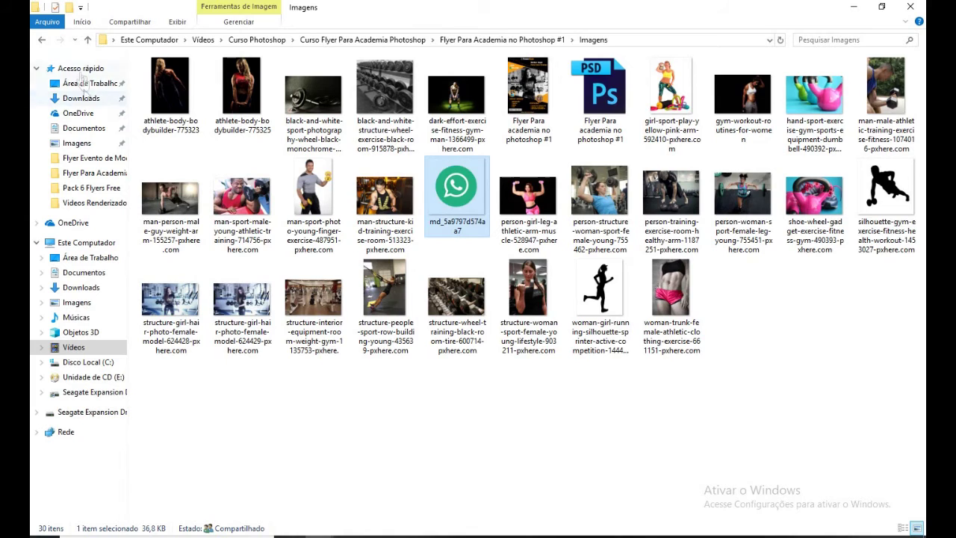
{"action": "left_click", "coordinate": [90, 83]}
{"action": "double_click", "coordinate": [748, 97]}
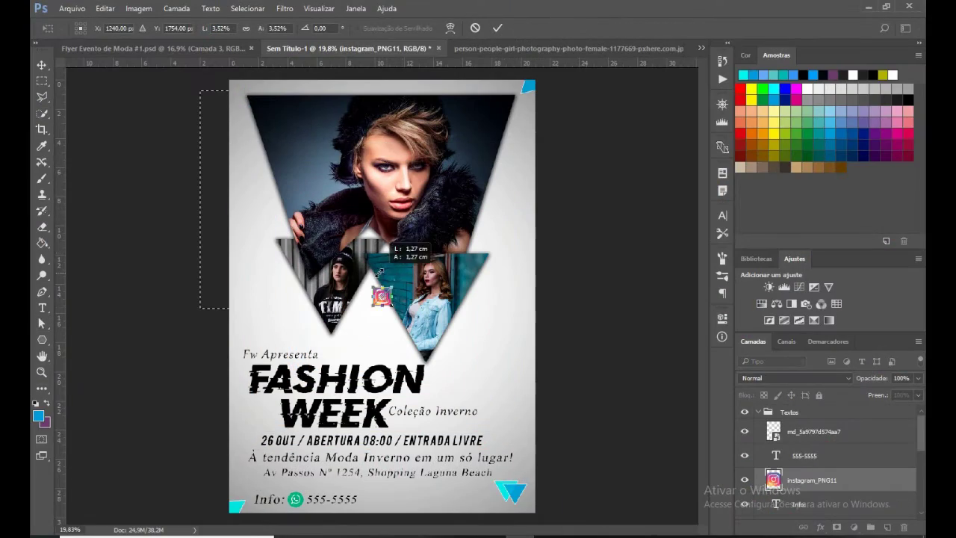
{"action": "left_click_drag", "start_coordinate": [379, 273], "coordinate": [376, 290]}
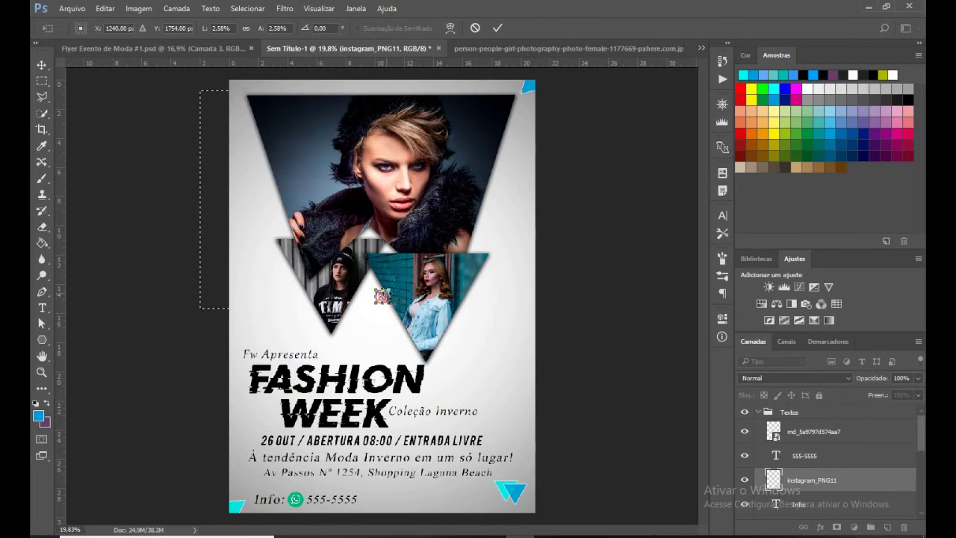
Move the Instagram icon down into the Info row and commit its placement
{"action": "scroll", "coordinate": [381, 296], "scroll_direction": "up", "scroll_amount": 2}
{"action": "scroll", "coordinate": [381, 296], "scroll_direction": "down", "scroll_amount": 3}
{"action": "mouse_move", "coordinate": [381, 160]}
{"action": "left_mouse_down"}
{"action": "mouse_move", "coordinate": [360, 484]}
{"action": "mouse_move", "coordinate": [375, 484]}
{"action": "left_mouse_up"}
{"action": "key", "text": "Return"}
{"action": "left_click", "coordinate": [773, 455]}
{"action": "key", "text": "ctrl+j"}
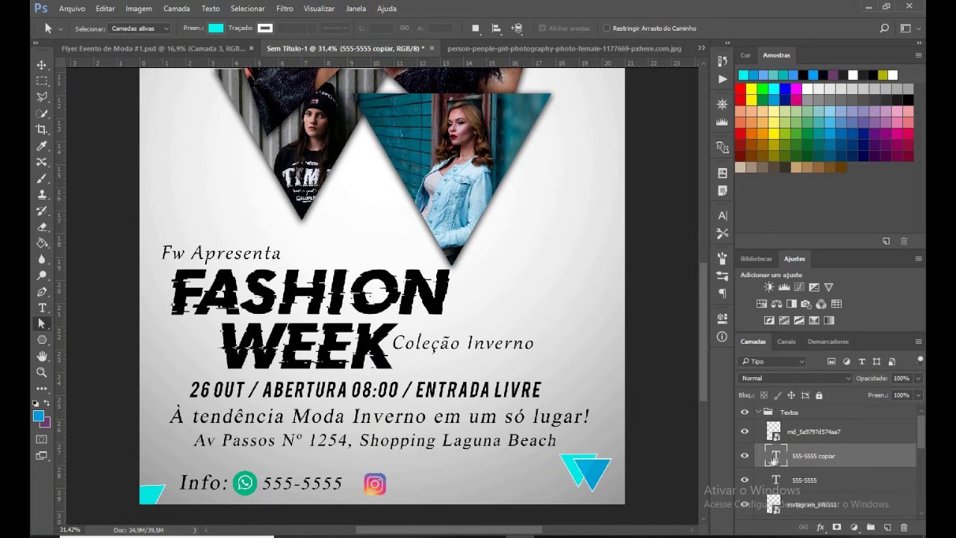
{"action": "double_click", "coordinate": [773, 457]}
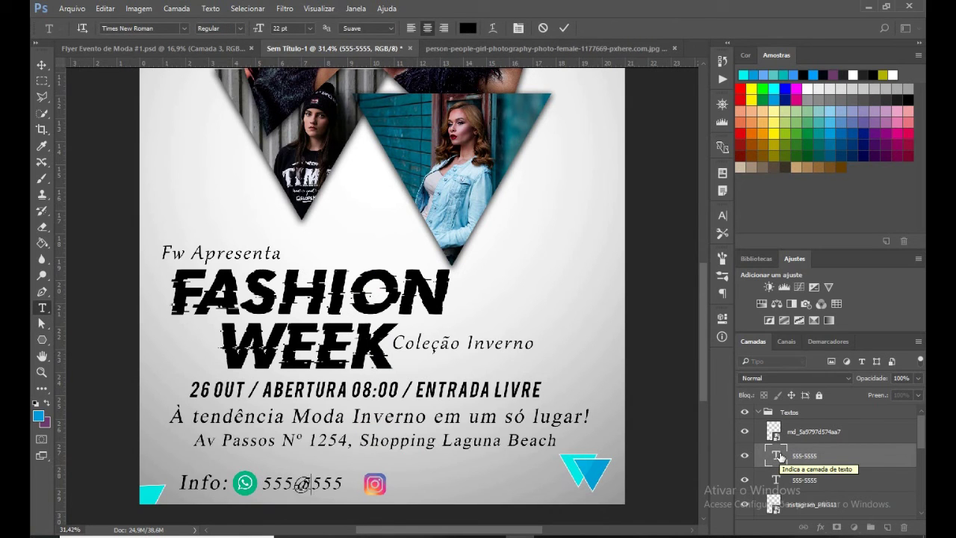
{"action": "type", "text": "fw"}
{"action": "key", "text": "ctrl+Return"}
{"action": "left_click_drag", "start_coordinate": [321, 490], "coordinate": [422, 486]}
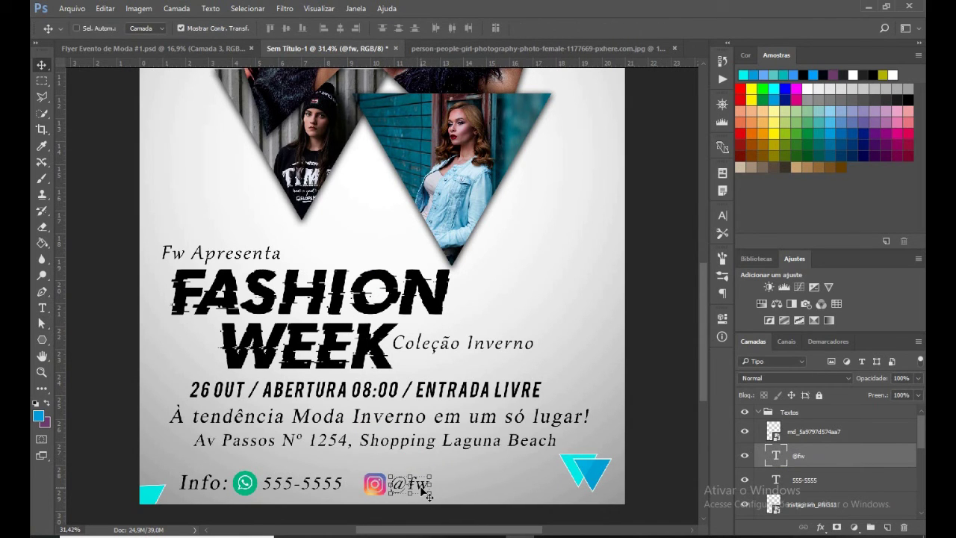
Place the facebook_logos image and size it to fit the Info row
{"action": "key", "text": "alt+Tab"}
{"action": "left_click_drag", "start_coordinate": [517, 515], "coordinate": [437, 299]}
{"action": "mouse_move", "coordinate": [620, 489]}
{"action": "left_mouse_down"}
{"action": "mouse_move", "coordinate": [444, 338]}
{"action": "mouse_move", "coordinate": [405, 428]}
{"action": "left_mouse_up"}
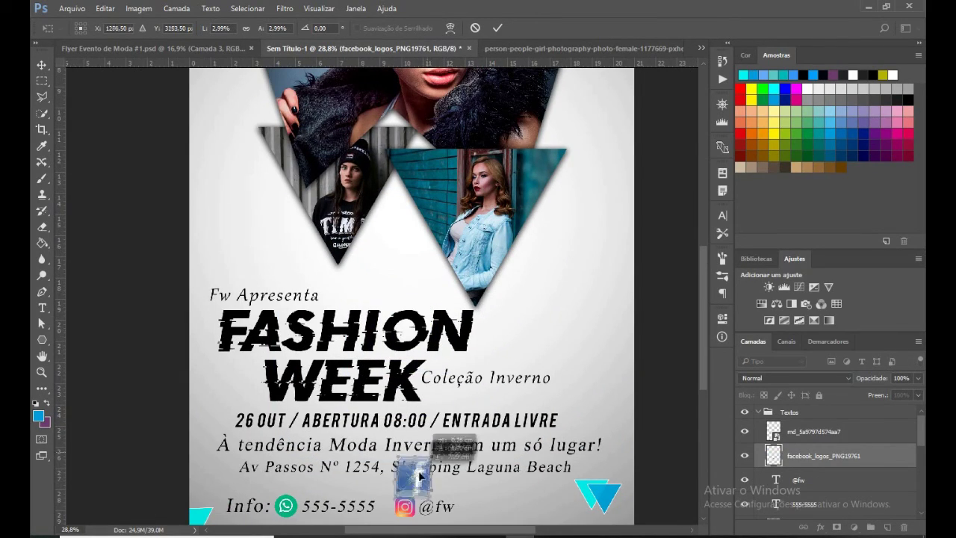
{"action": "mouse_move", "coordinate": [415, 390]}
{"action": "left_mouse_down"}
{"action": "mouse_move", "coordinate": [407, 426]}
{"action": "mouse_move", "coordinate": [489, 426]}
{"action": "left_mouse_up"}
{"action": "key", "text": "Return"}
{"action": "left_click", "coordinate": [798, 479]}
{"action": "key", "text": "ctrl+j"}
{"action": "double_click", "coordinate": [775, 479]}
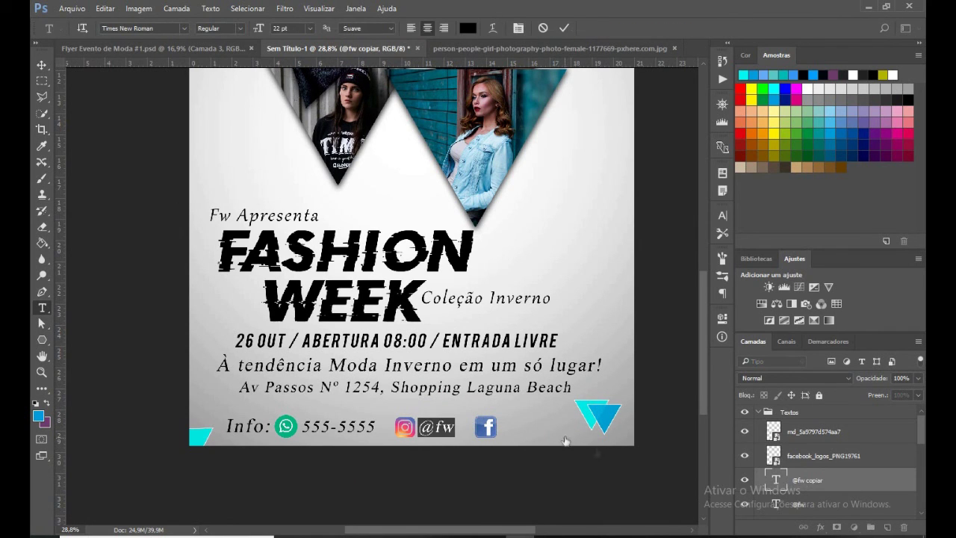
{"action": "type", "text": "fw"}
{"action": "key", "text": "ctrl+Return"}
{"action": "key", "text": "v"}
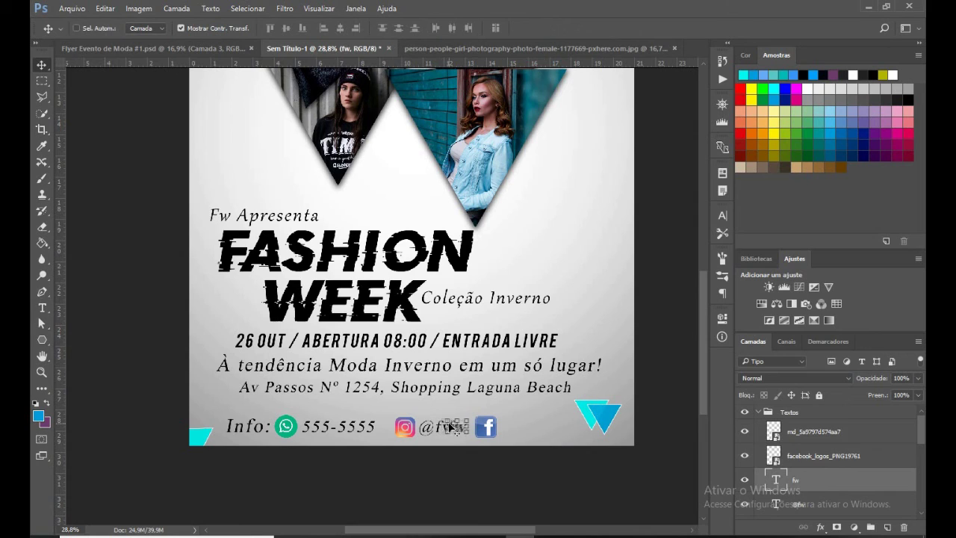
{"action": "left_click", "coordinate": [845, 457], "text": "ctrl"}
{"action": "left_click_drag", "start_coordinate": [509, 426], "coordinate": [531, 426]}
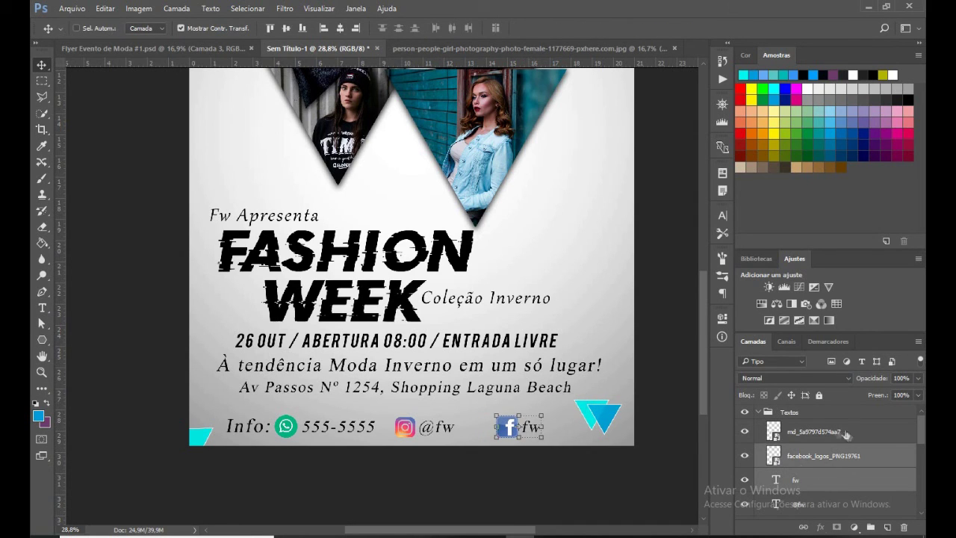
{"action": "scroll", "coordinate": [848, 437], "scroll_direction": "down", "scroll_amount": 2}
{"action": "left_click", "coordinate": [797, 447]}
{"action": "left_click", "coordinate": [814, 496], "text": "ctrl"}
{"action": "left_click_drag", "start_coordinate": [444, 428], "coordinate": [454, 428]}
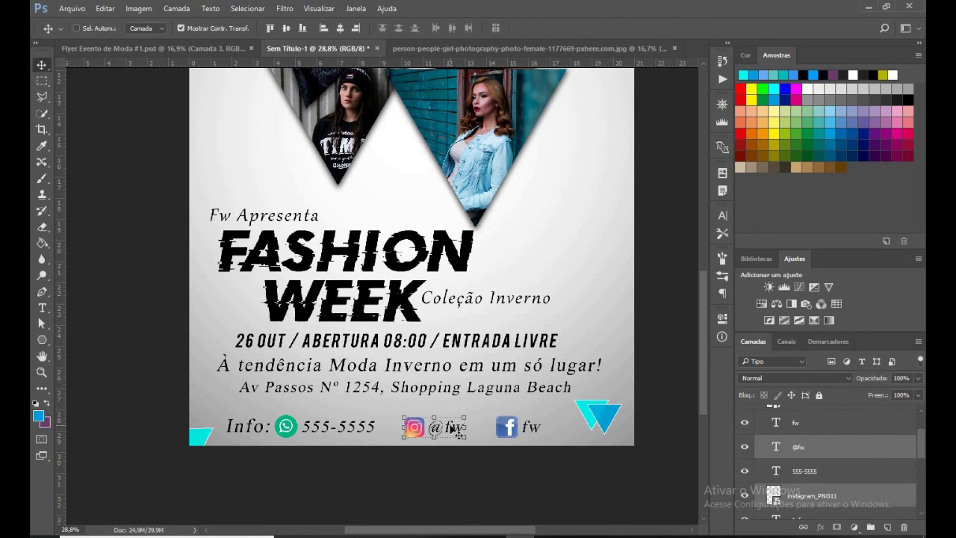
Nudge the Facebook and Instagram icon-handle pairs further right to even the gaps
{"action": "scroll", "coordinate": [837, 468], "scroll_direction": "up", "scroll_amount": 1}
{"action": "left_click", "coordinate": [795, 441]}
{"action": "left_click", "coordinate": [822, 417], "text": "ctrl"}
{"action": "left_click_drag", "start_coordinate": [532, 427], "coordinate": [553, 427]}
{"action": "left_click", "coordinate": [798, 465]}
{"action": "scroll", "coordinate": [811, 470], "scroll_direction": "down", "scroll_amount": 2}
{"action": "left_click_drag", "start_coordinate": [456, 430], "coordinate": [463, 432]}
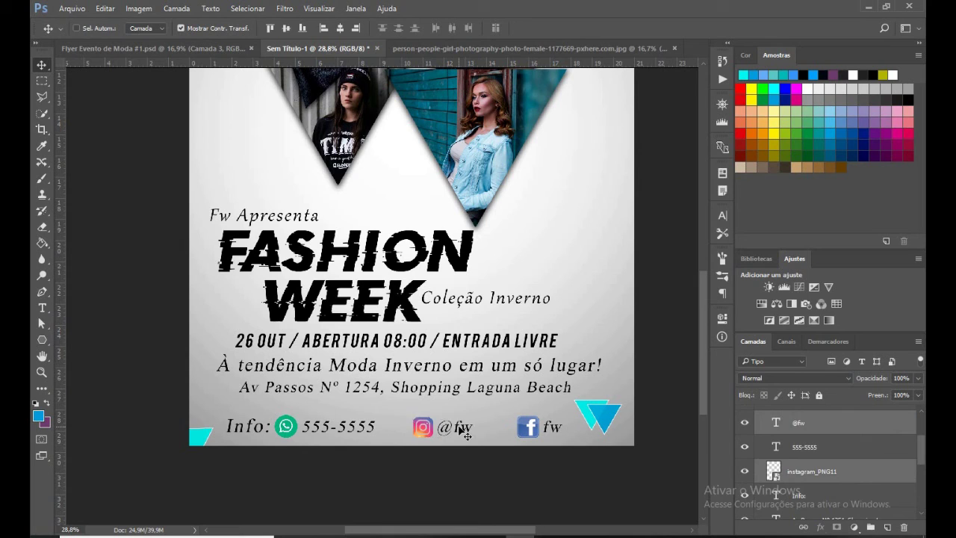
Shift the WhatsApp icon and phone number slightly right, then select all Info row layers
{"action": "left_click", "coordinate": [804, 447]}
{"action": "scroll", "coordinate": [814, 456], "scroll_direction": "up", "scroll_amount": 2}
{"action": "left_click", "coordinate": [814, 431], "text": "ctrl"}
{"action": "left_click_drag", "start_coordinate": [346, 431], "coordinate": [357, 432]}
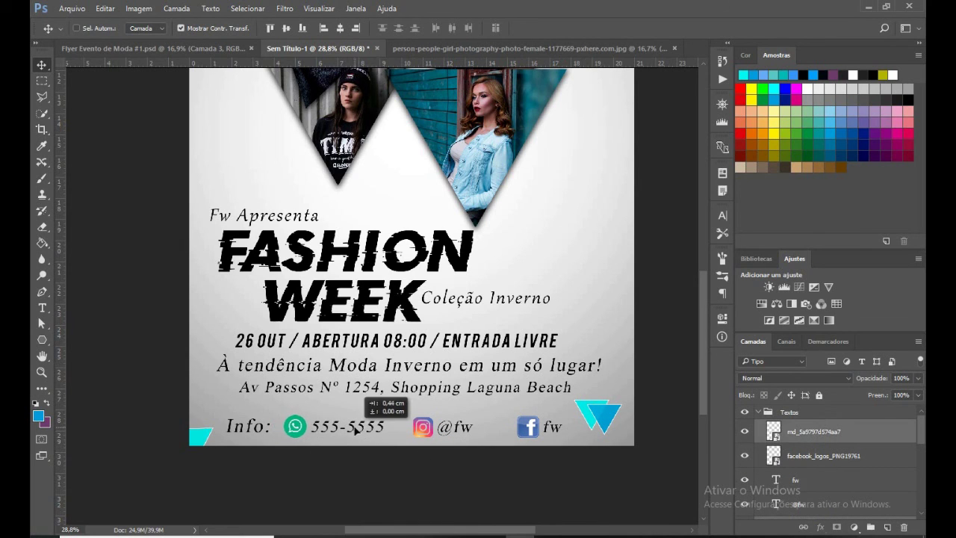
{"action": "scroll", "coordinate": [814, 464], "scroll_direction": "down", "scroll_amount": 2}
{"action": "left_click", "coordinate": [813, 471], "text": "shift"}
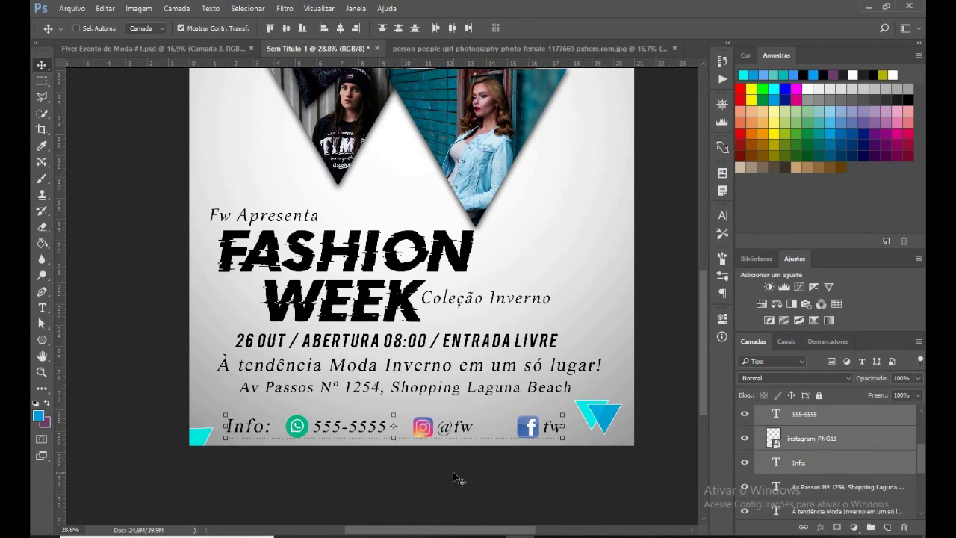